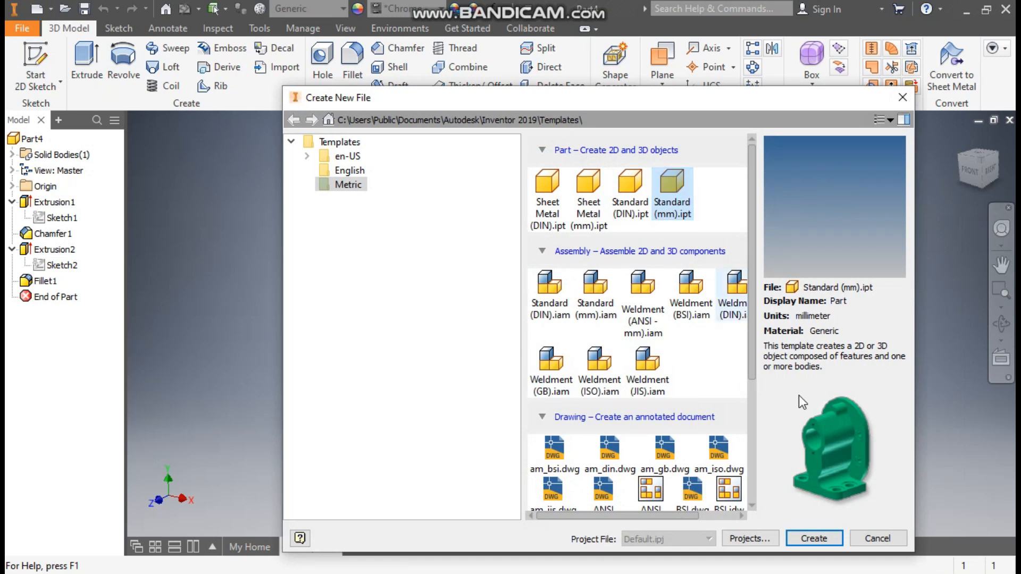
Step: Create a new metric part from the Standard (mm).ipt template and start a 2D sketch on the front XY plane
{"action": "left_click", "coordinate": [809, 537]}
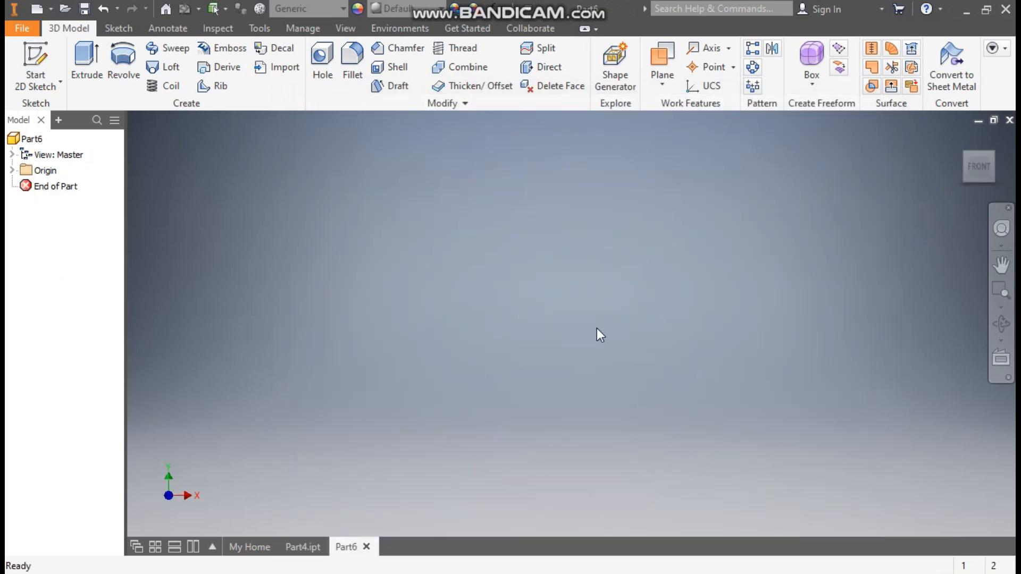
{"action": "left_click", "coordinate": [9, 74]}
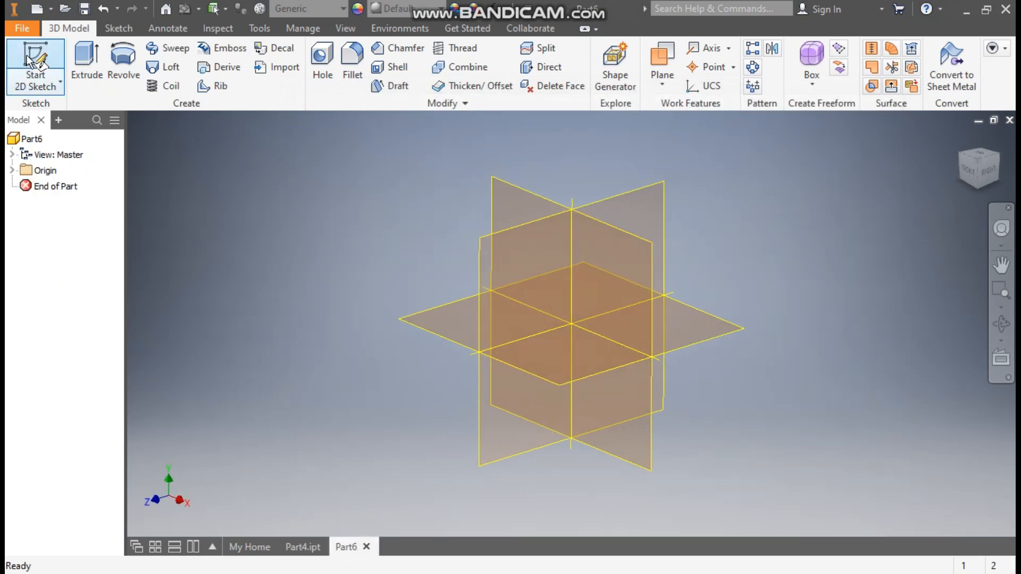
{"action": "left_click", "coordinate": [526, 190]}
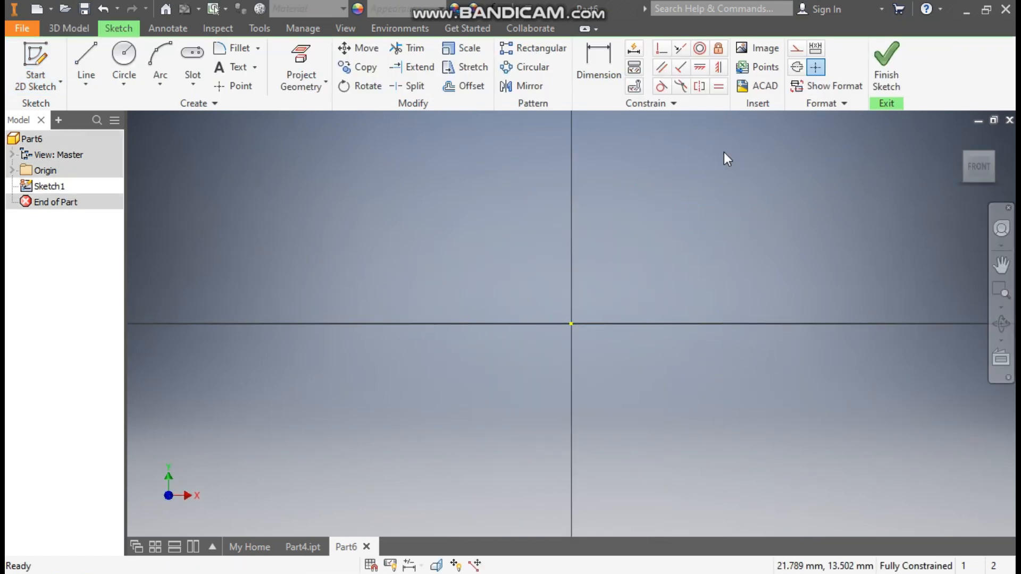
Step: Sketch a center-point circle 50 mm in diameter centred on the origin
{"action": "left_click", "coordinate": [130, 81]}
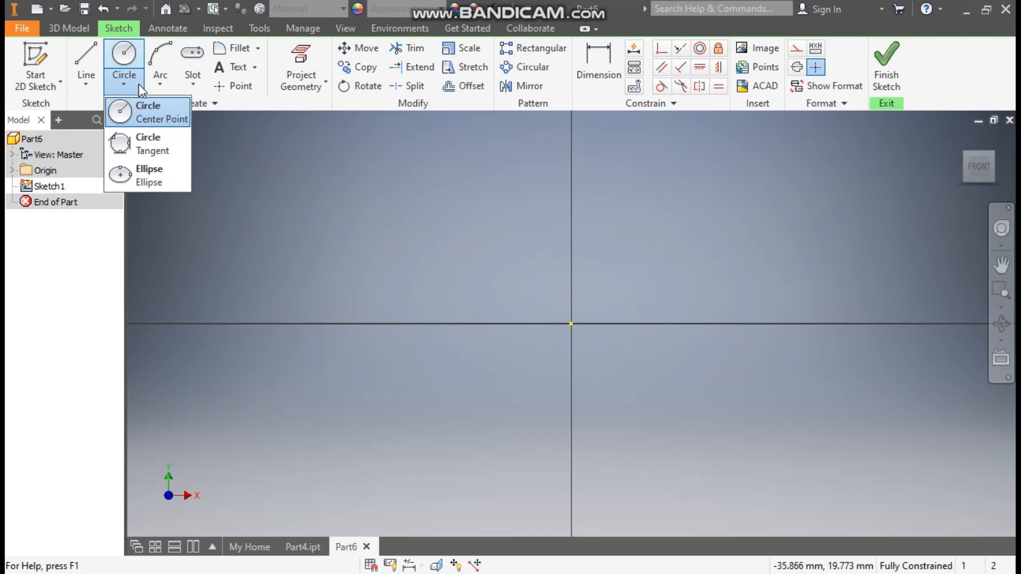
{"action": "left_click", "coordinate": [146, 110]}
{"action": "left_click", "coordinate": [571, 324]}
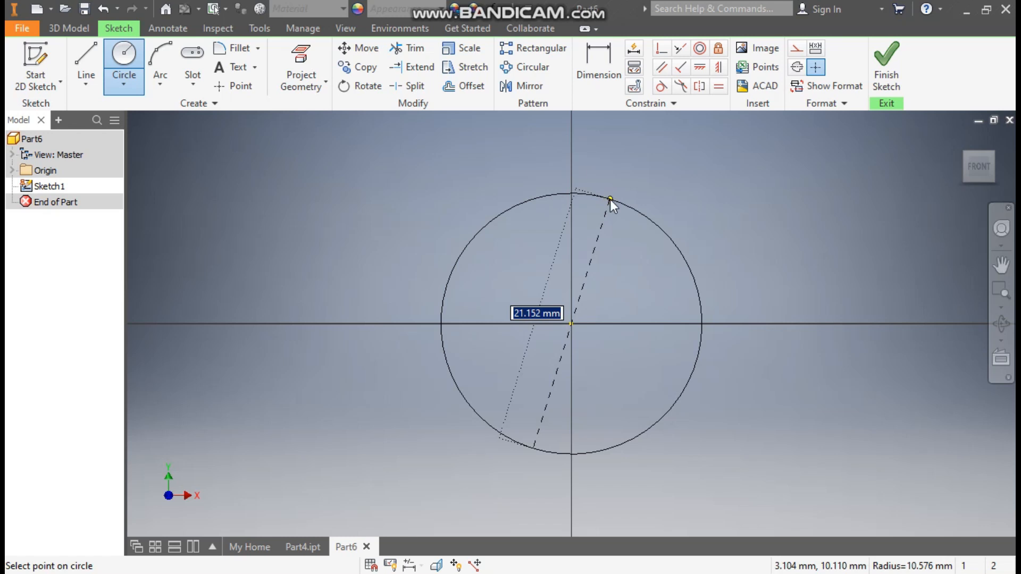
{"action": "type", "text": "5"}
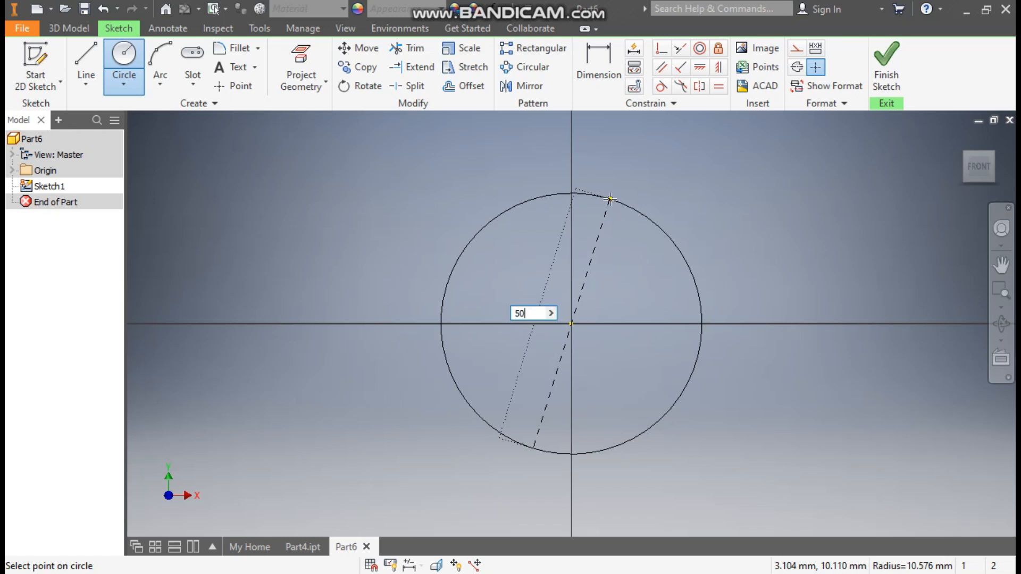
{"action": "type", "text": "0"}
{"action": "key", "text": "Return"}
Step: Draw an inscribed 3-sided polygon centred on the origin with its top vertex on the top of the circle
{"action": "scroll", "coordinate": [593, 234], "scroll_direction": "down", "scroll_amount": 5}
{"action": "middle_click_drag", "start_coordinate": [602, 216], "coordinate": [605, 231]}
{"action": "left_click", "coordinate": [186, 91]}
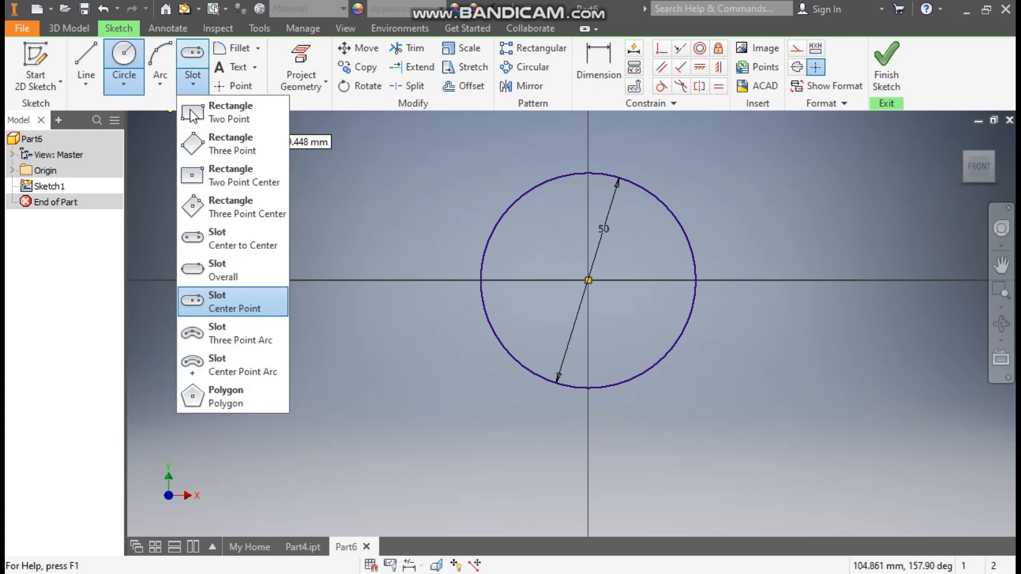
{"action": "left_click", "coordinate": [224, 394]}
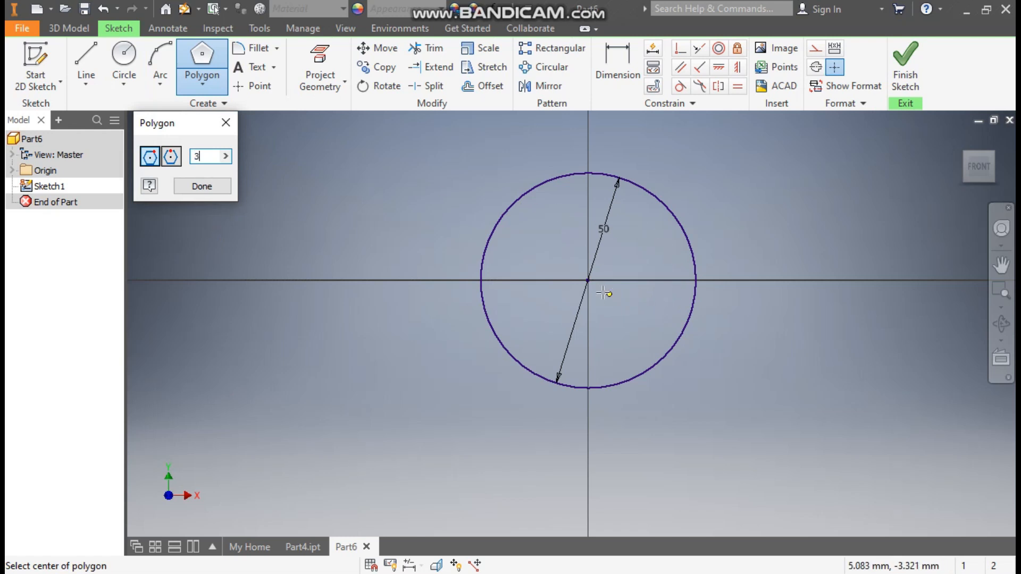
{"action": "left_click", "coordinate": [587, 283]}
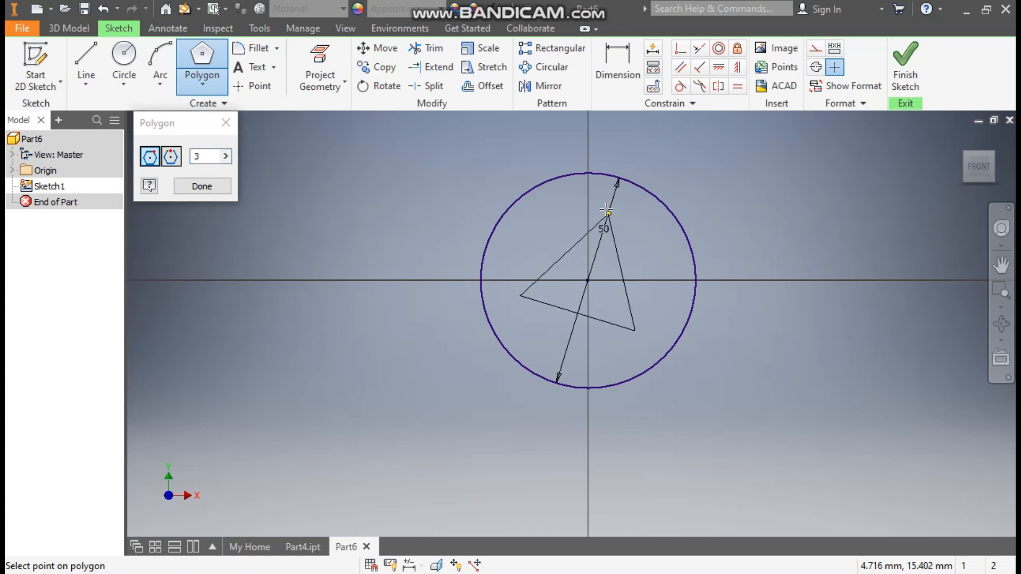
{"action": "left_click", "coordinate": [588, 174]}
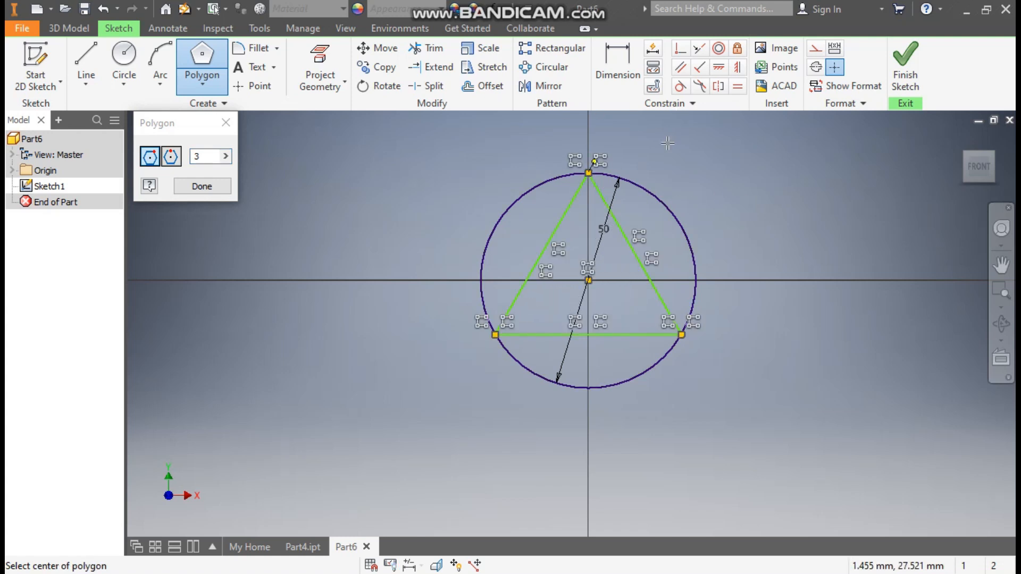
Step: Constrain the triangle's top vertex vertically to the circle's centre and convert the circle and triangle to construction geometry
{"action": "left_click", "coordinate": [737, 67]}
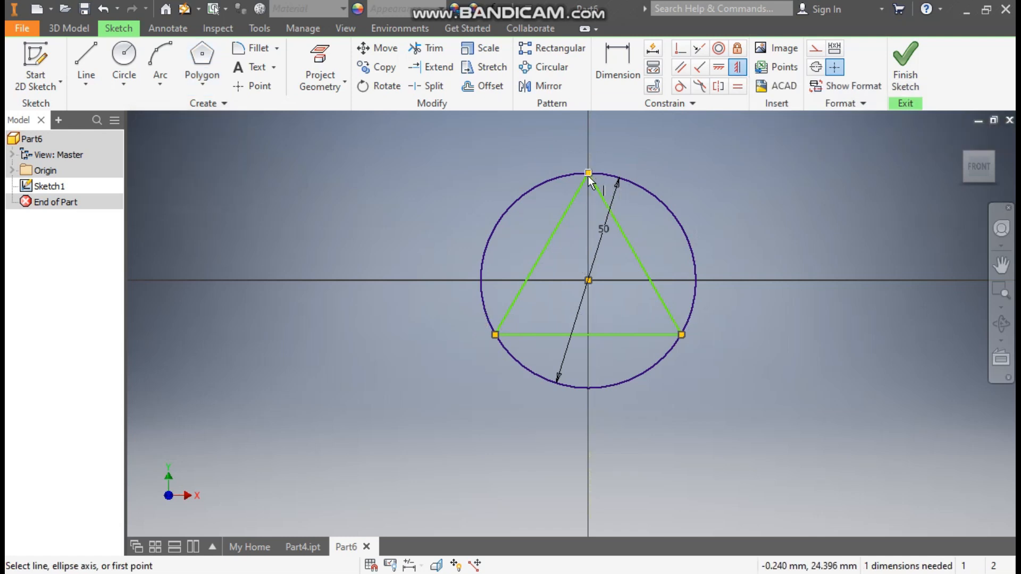
{"action": "left_click", "coordinate": [588, 174]}
{"action": "left_click", "coordinate": [588, 280]}
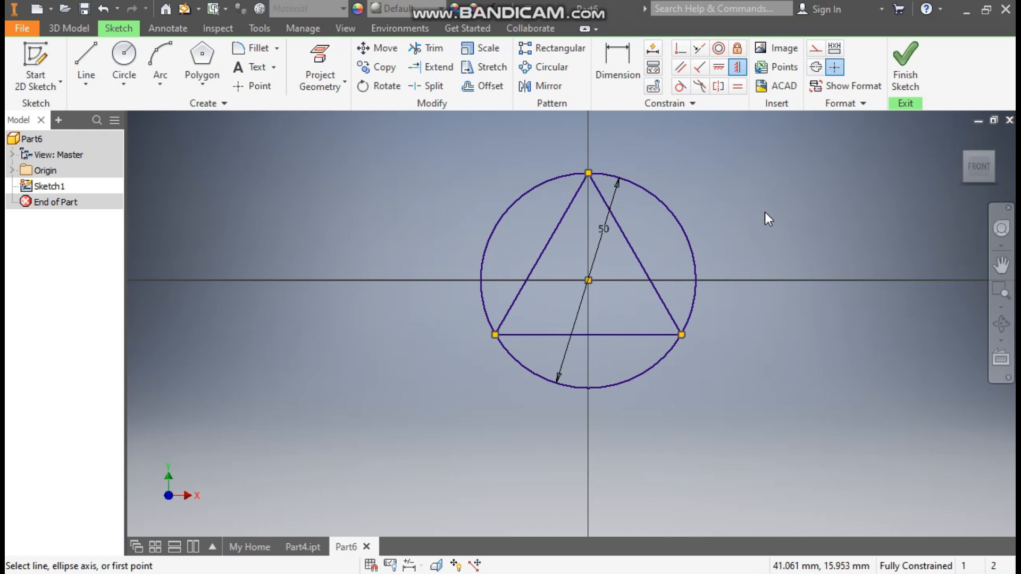
{"action": "key", "text": "Escape"}
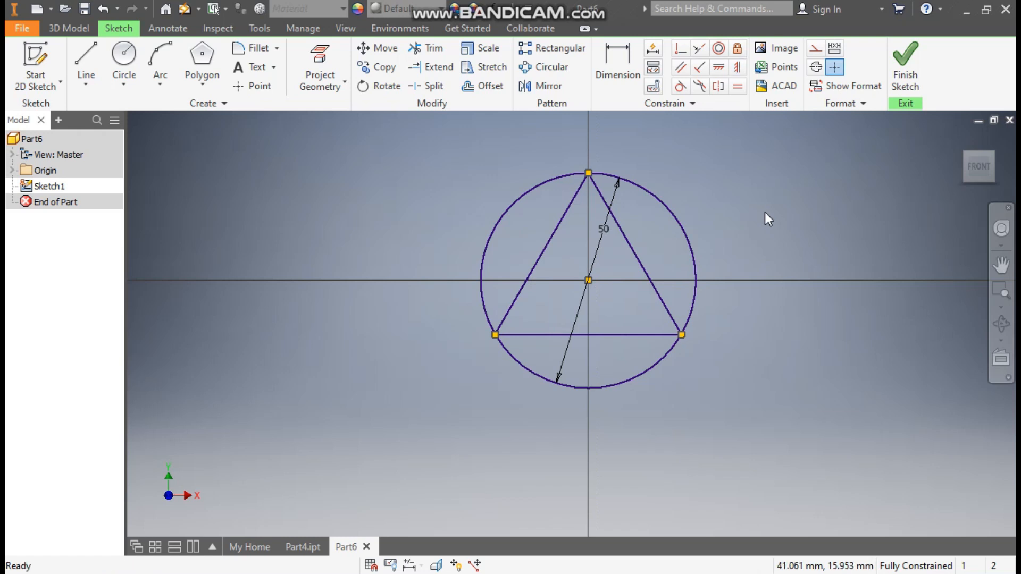
{"action": "left_click_drag", "start_coordinate": [626, 257], "coordinate": [404, 426]}
{"action": "left_click", "coordinate": [815, 49]}
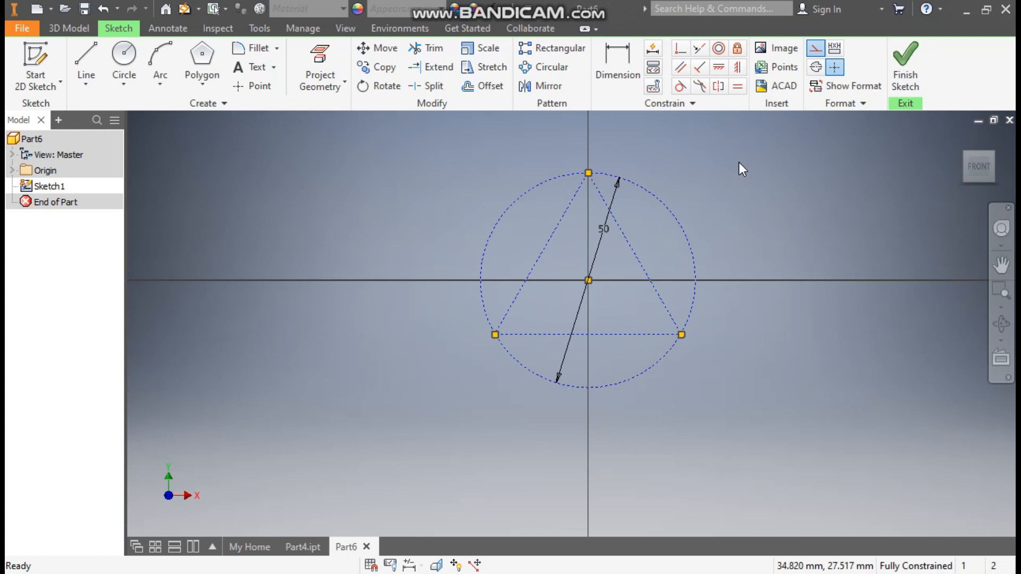
Step: Draw two smaller nested construction triangles centred on the origin, each with a vertex on the midpoint of the enclosing triangle's horizontal side
{"action": "left_click", "coordinate": [202, 60]}
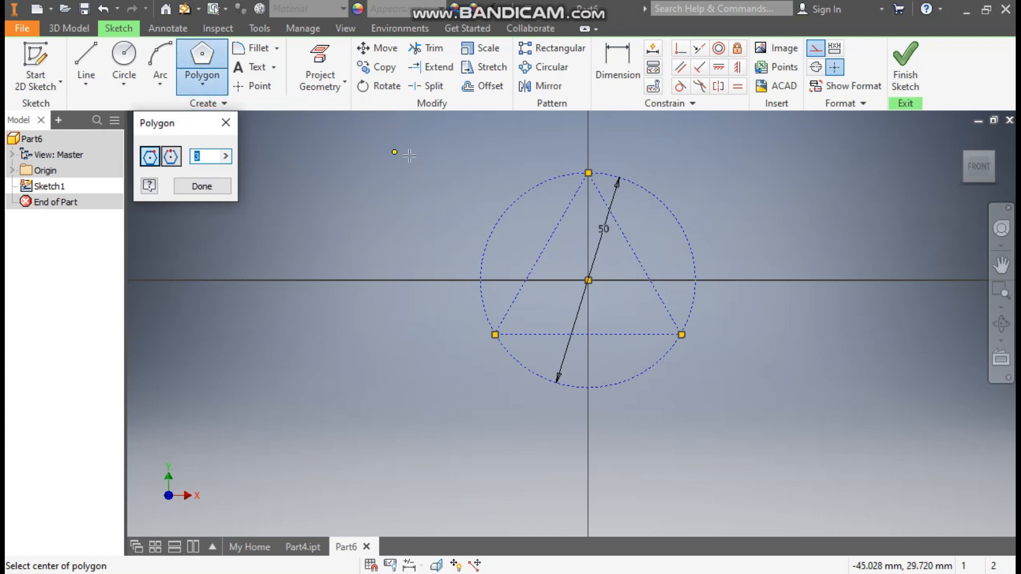
{"action": "left_click", "coordinate": [588, 280]}
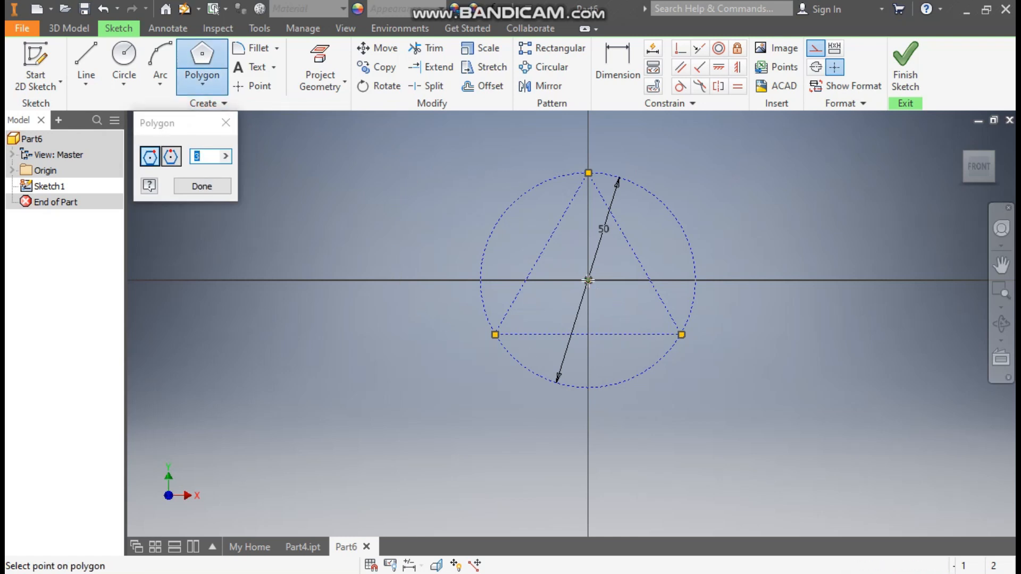
{"action": "left_click", "coordinate": [587, 333]}
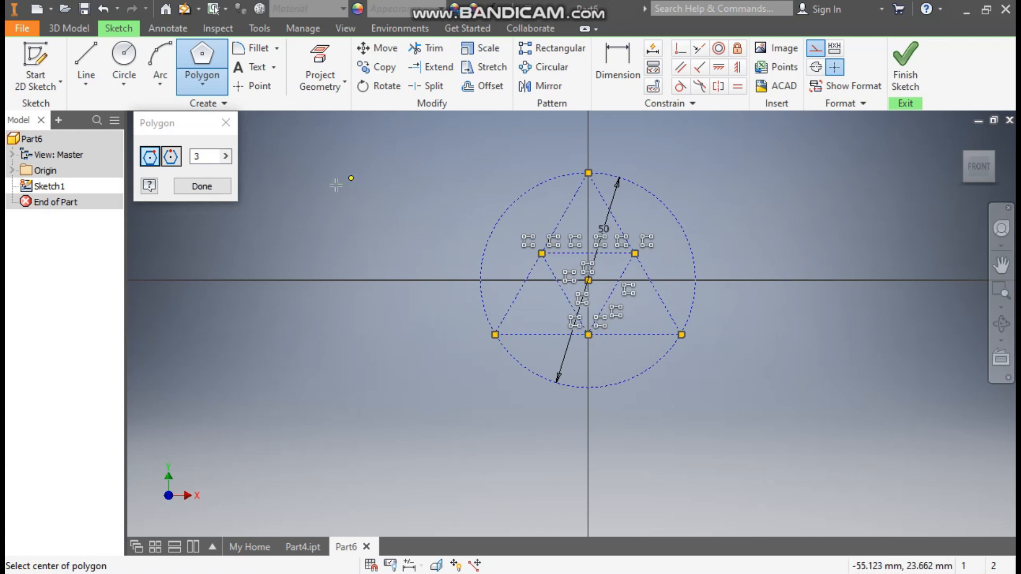
{"action": "left_click", "coordinate": [587, 280]}
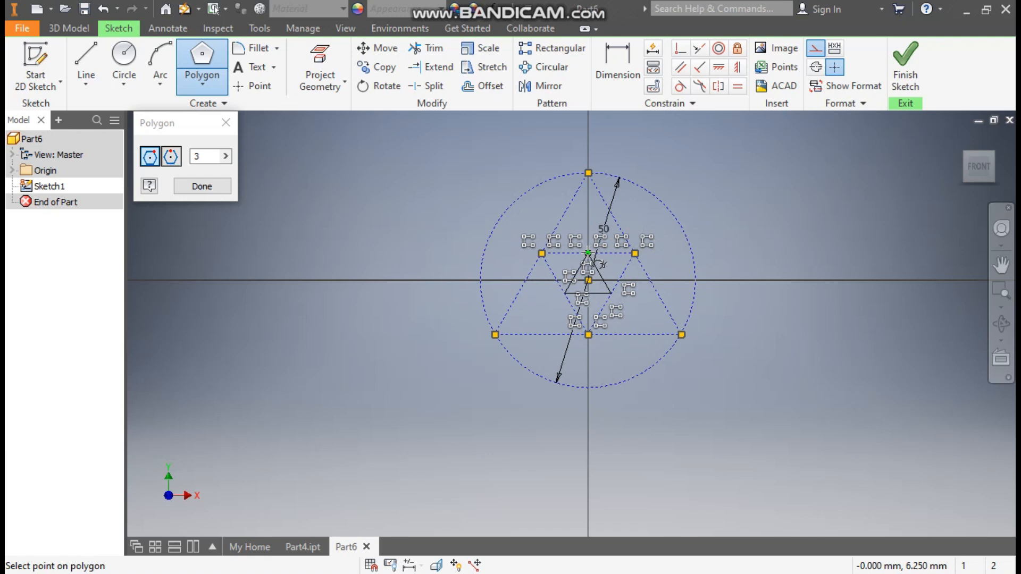
{"action": "left_click", "coordinate": [588, 253]}
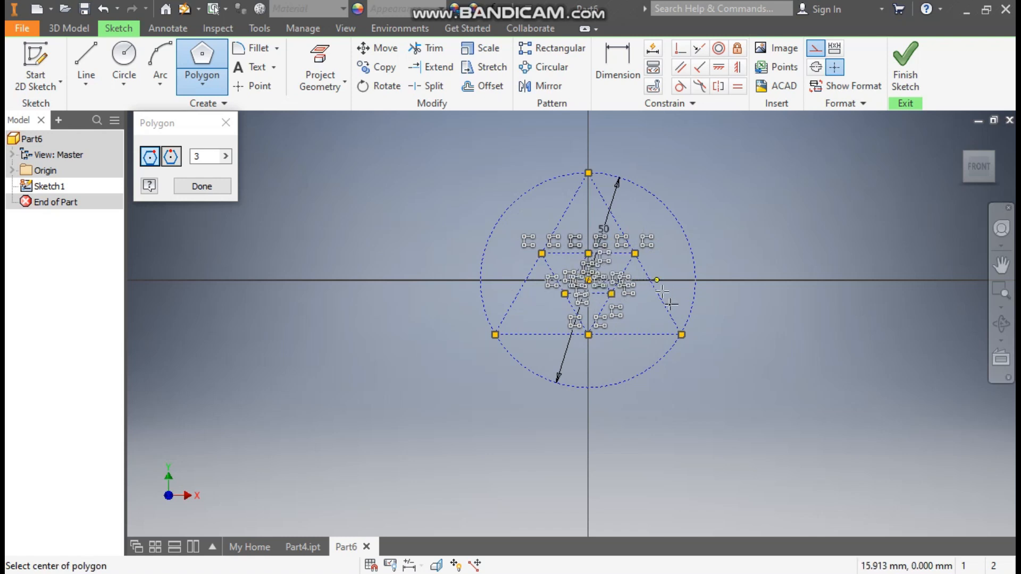
{"action": "key", "text": "Escape"}
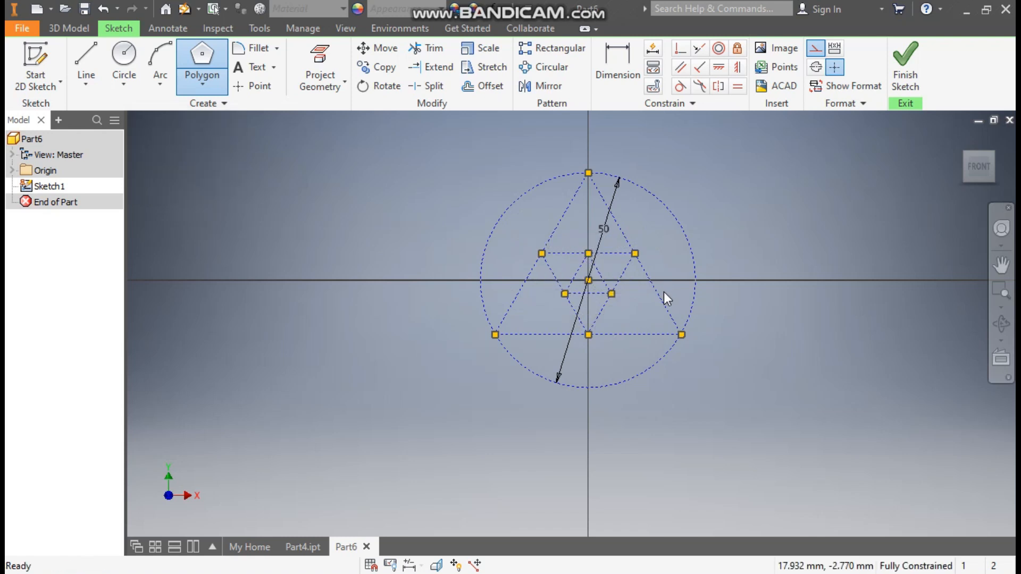
Step: Draw a line from the outer triangle's top vertex to the midpoint of the innermost triangle's right side and make it normal geometry
{"action": "scroll", "coordinate": [588, 279], "scroll_direction": "up", "scroll_amount": 3}
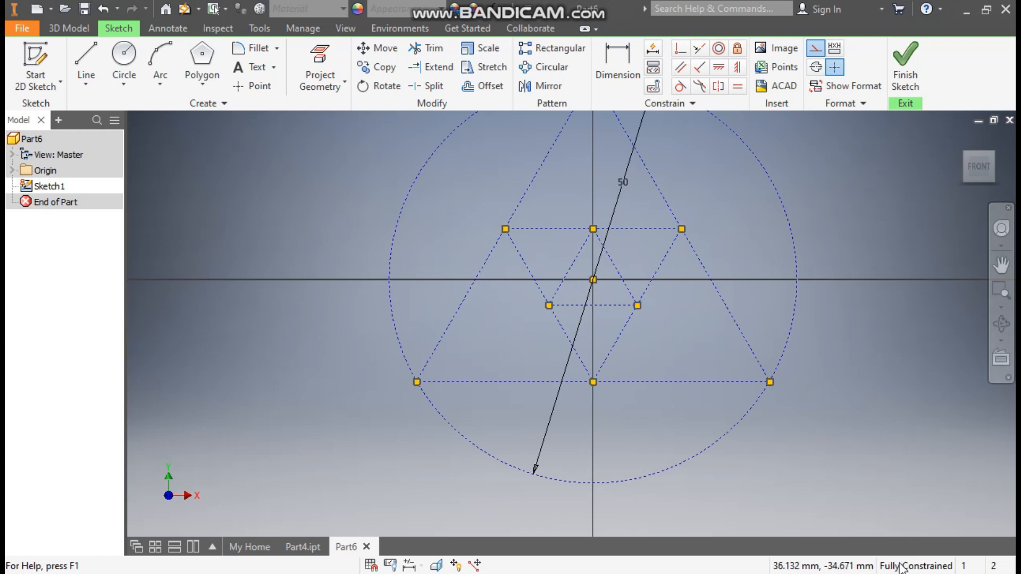
{"action": "middle_click_drag", "start_coordinate": [805, 302], "coordinate": [750, 330]}
{"action": "scroll", "coordinate": [750, 330], "scroll_direction": "down", "scroll_amount": 1}
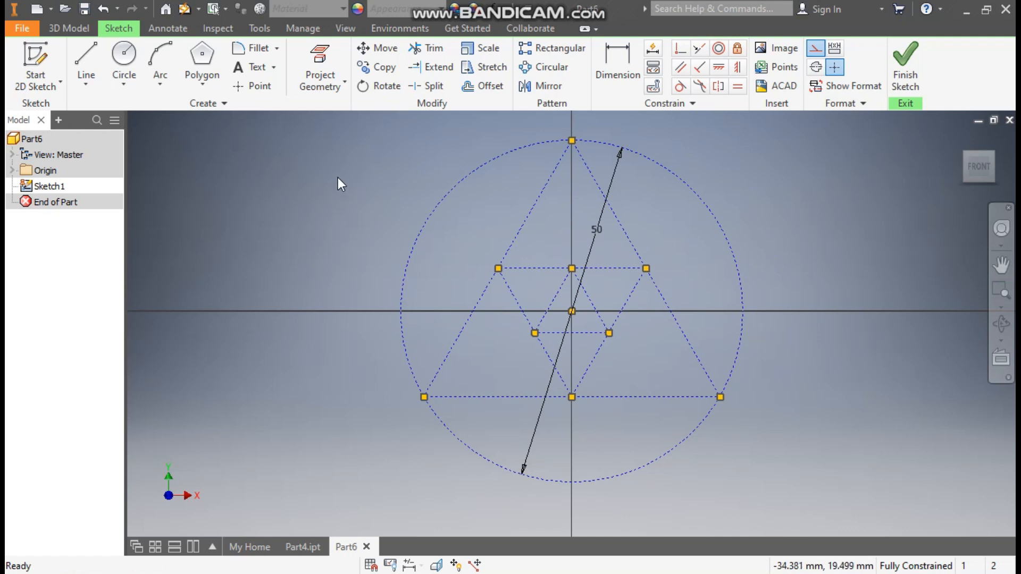
{"action": "left_click", "coordinate": [81, 52]}
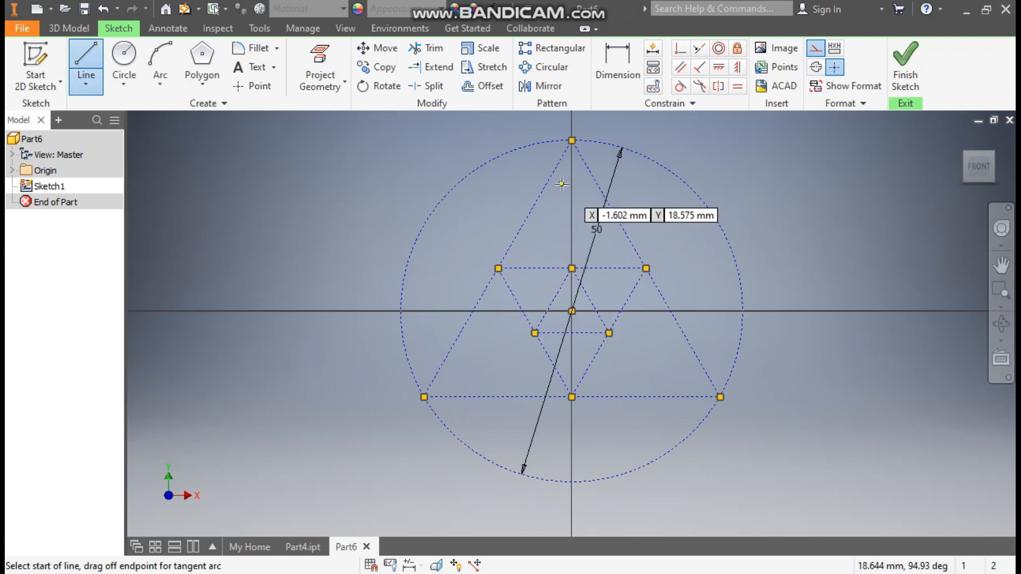
{"action": "left_click", "coordinate": [572, 140]}
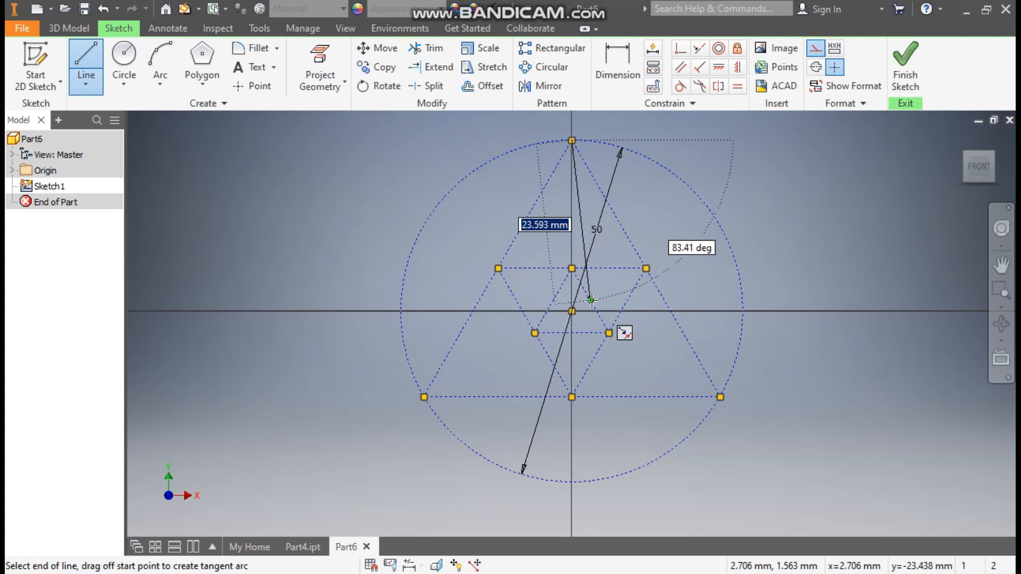
{"action": "double_click", "coordinate": [590, 299]}
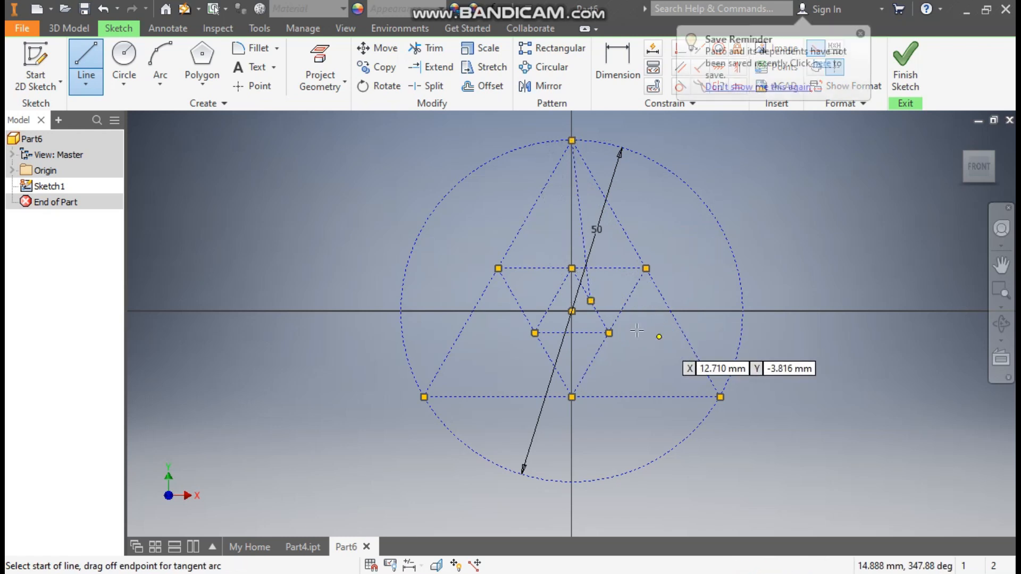
{"action": "key", "text": "Escape"}
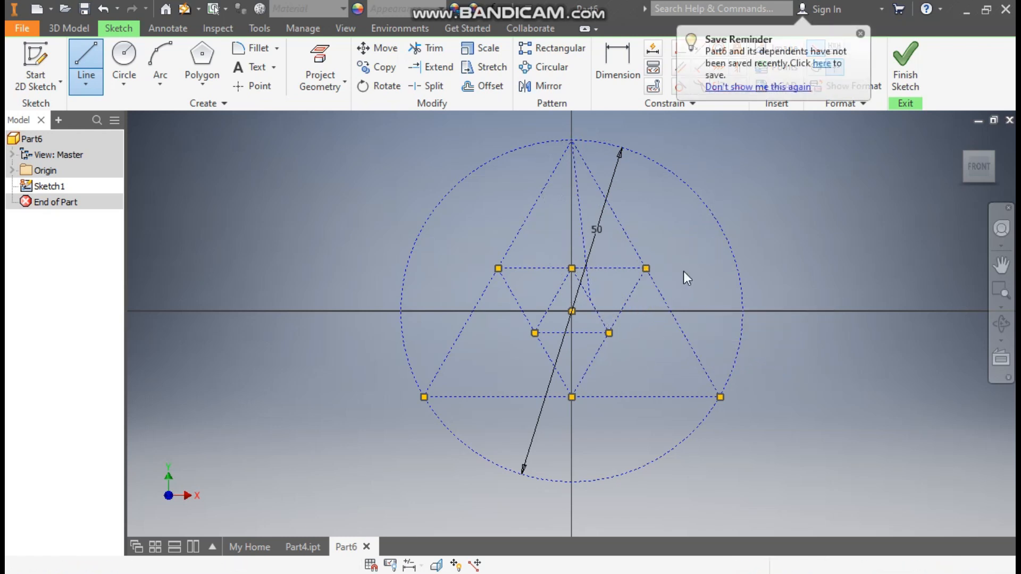
{"action": "left_click", "coordinate": [860, 34]}
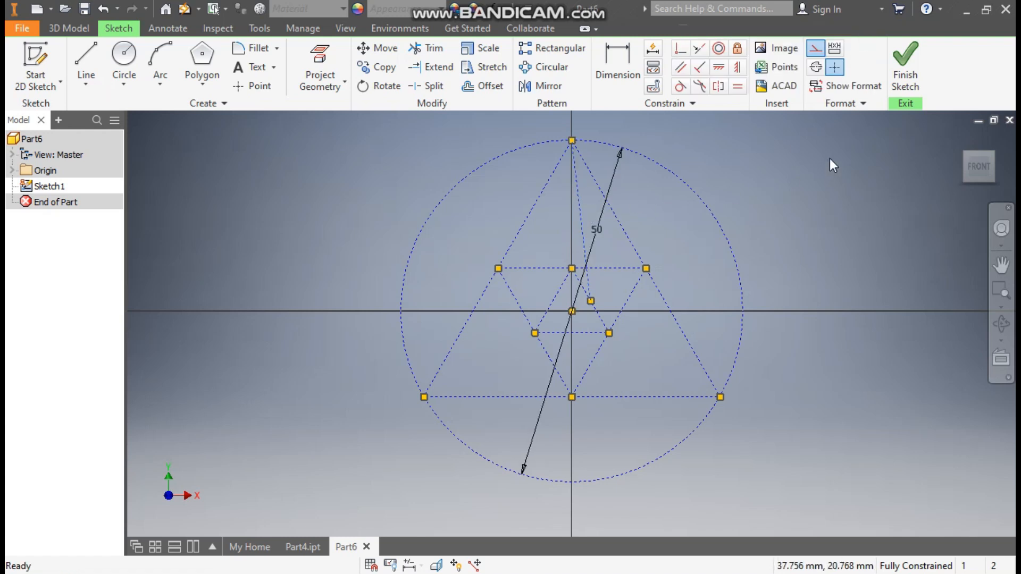
{"action": "left_click", "coordinate": [815, 51]}
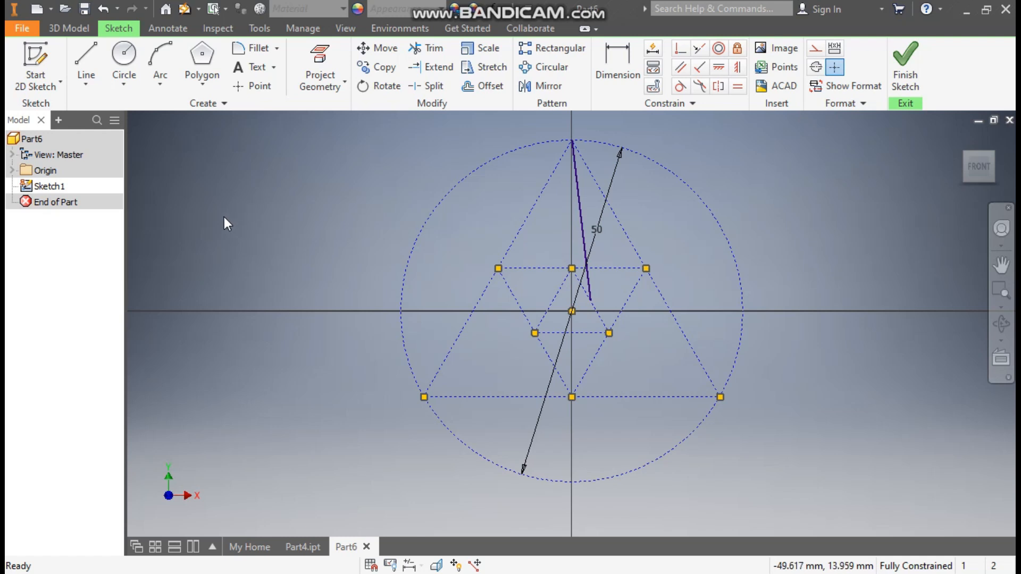
Step: Draw lines from the innermost triangle's right-side midpoint to the outer triangle's lower-right vertex and back to the innermost triangle's top-side midpoint below the origin
{"action": "left_click", "coordinate": [71, 51]}
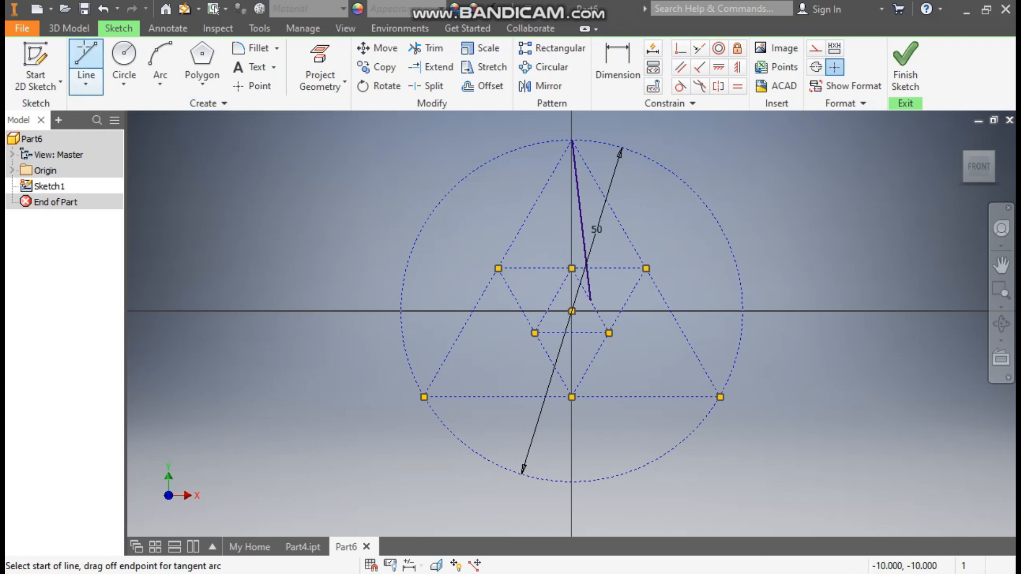
{"action": "left_click", "coordinate": [590, 300]}
{"action": "left_click", "coordinate": [719, 399]}
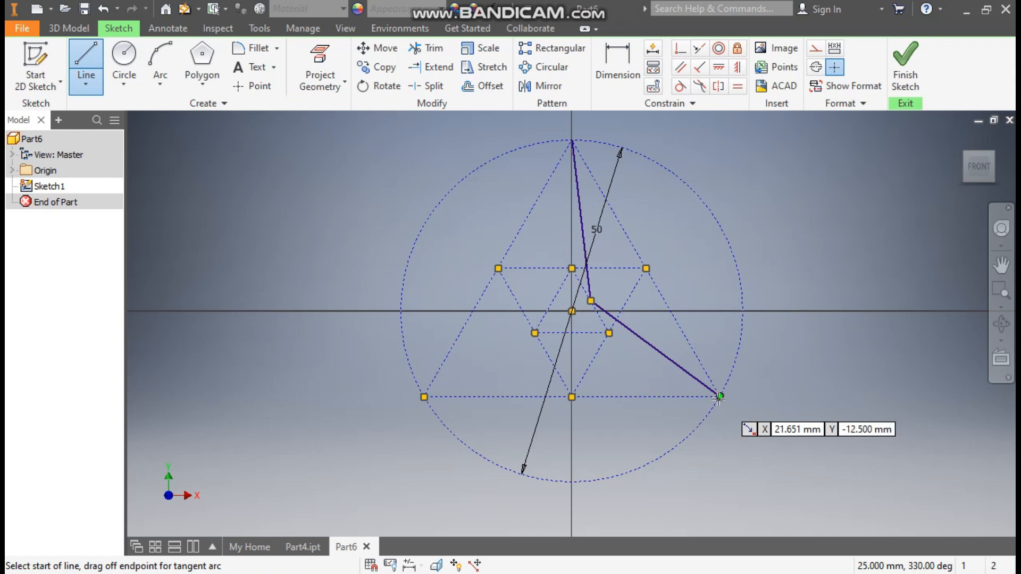
{"action": "left_click", "coordinate": [719, 398]}
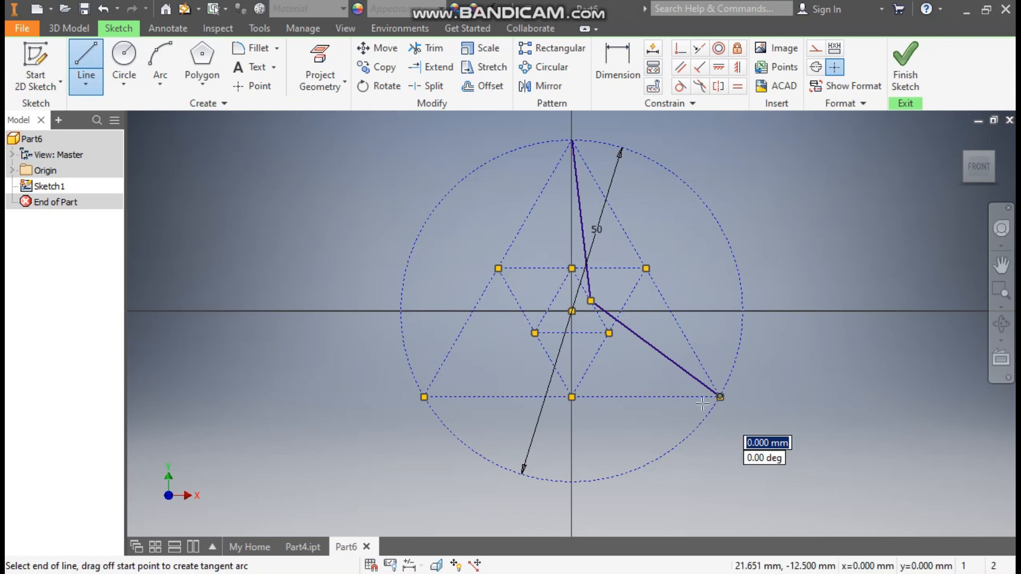
{"action": "left_click", "coordinate": [572, 333]}
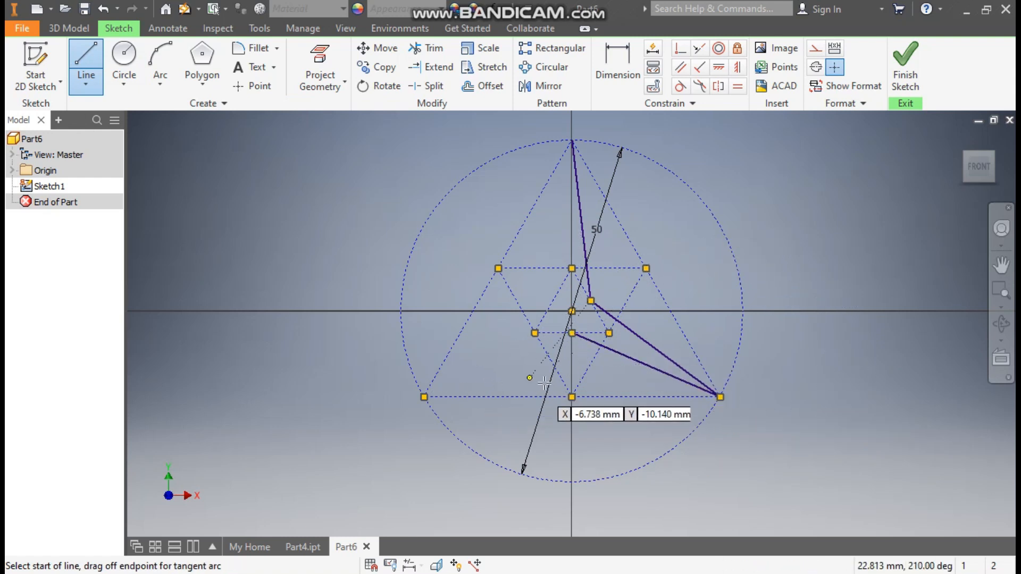
Step: Close the star outline with lines through the outer triangle's lower-left vertex and the innermost triangle's left-side midpoint up to the top vertex
{"action": "left_click", "coordinate": [572, 332]}
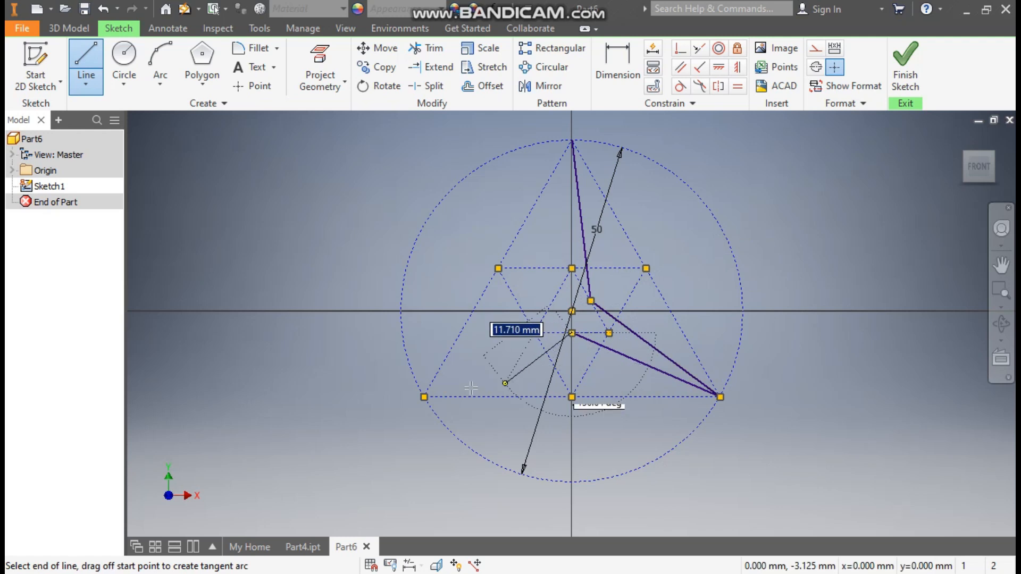
{"action": "left_click", "coordinate": [424, 396]}
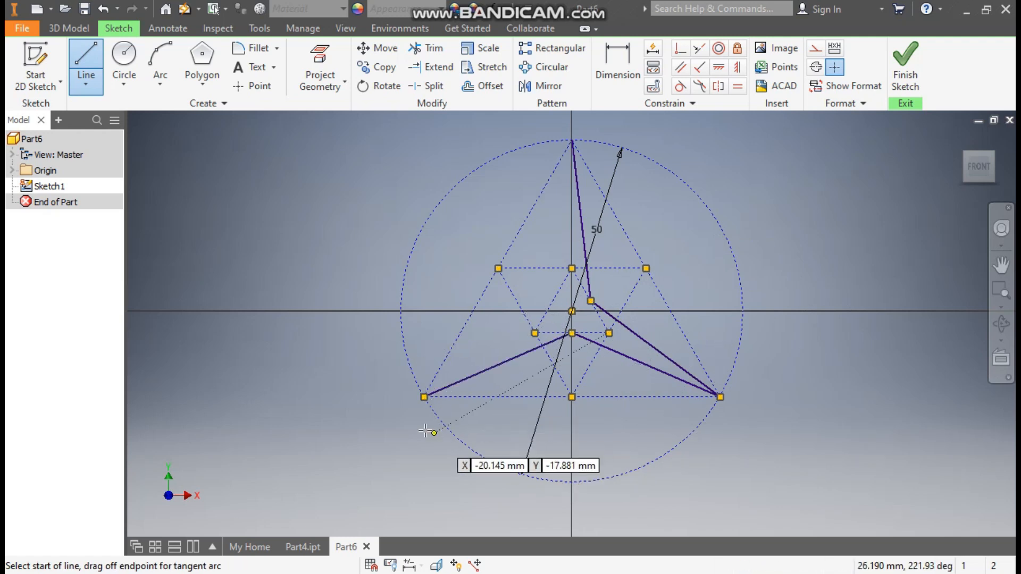
{"action": "left_click", "coordinate": [424, 397]}
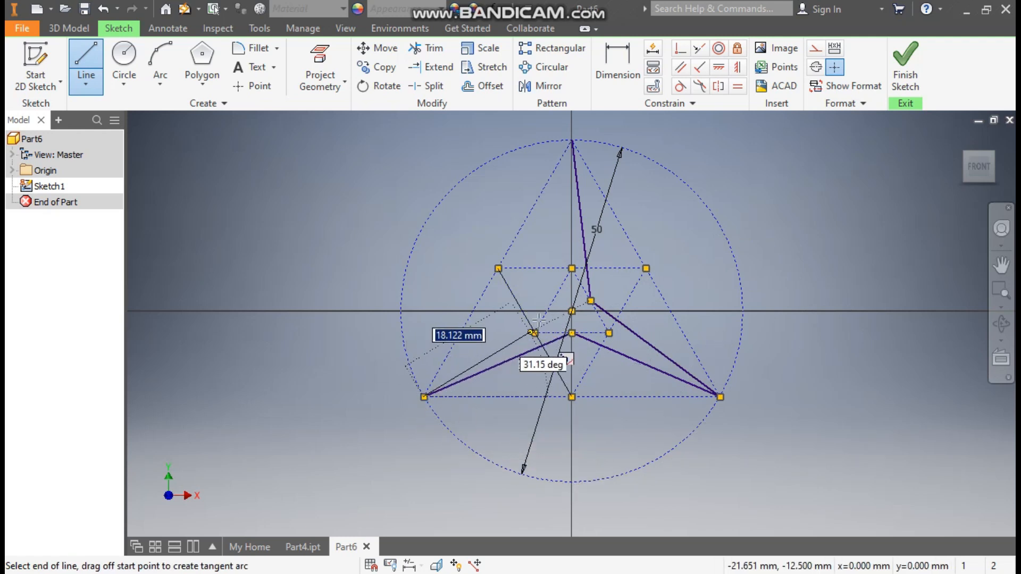
{"action": "left_click", "coordinate": [552, 300]}
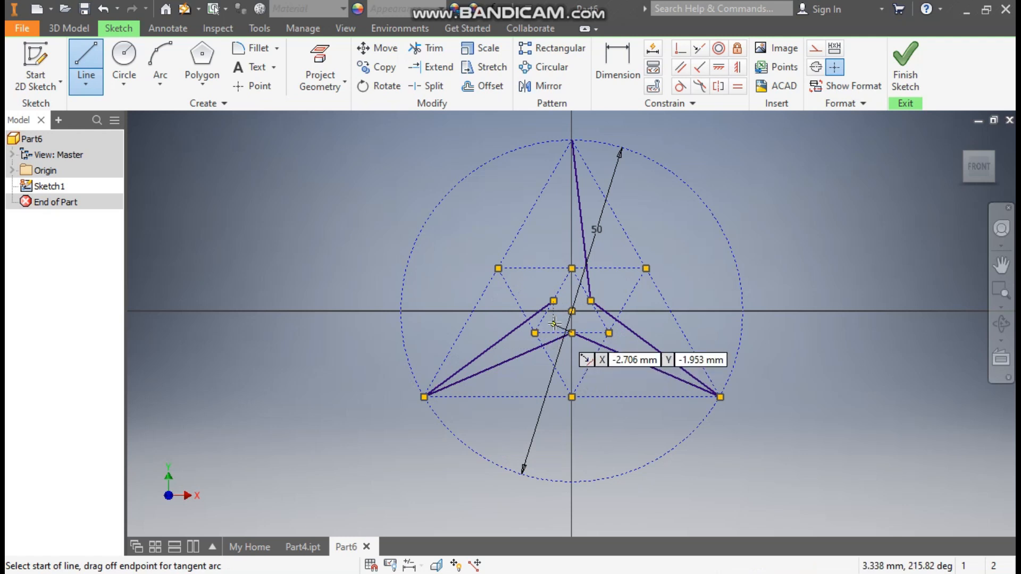
{"action": "left_click", "coordinate": [553, 300]}
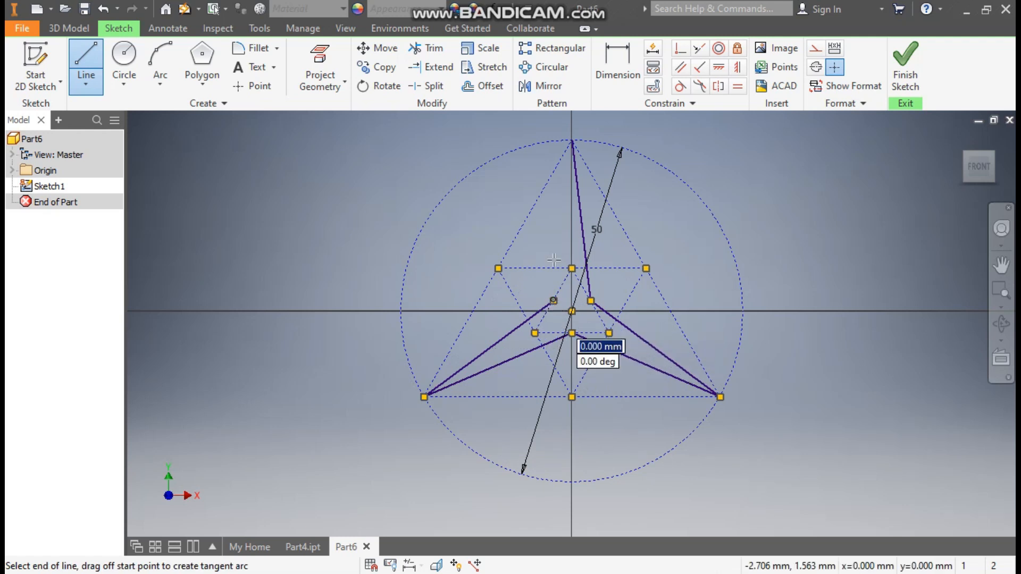
{"action": "left_click", "coordinate": [572, 140]}
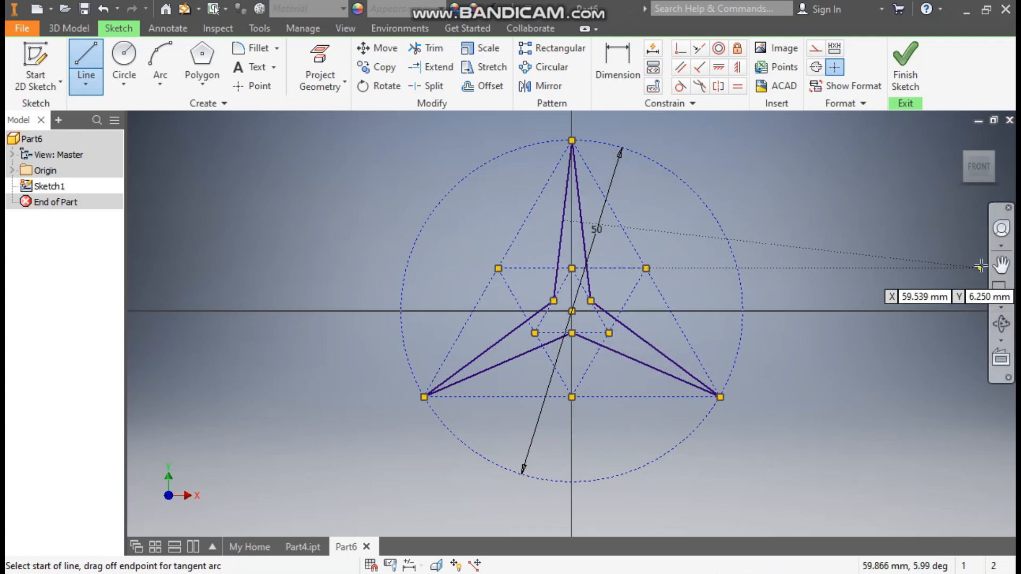
{"action": "key", "text": "Escape"}
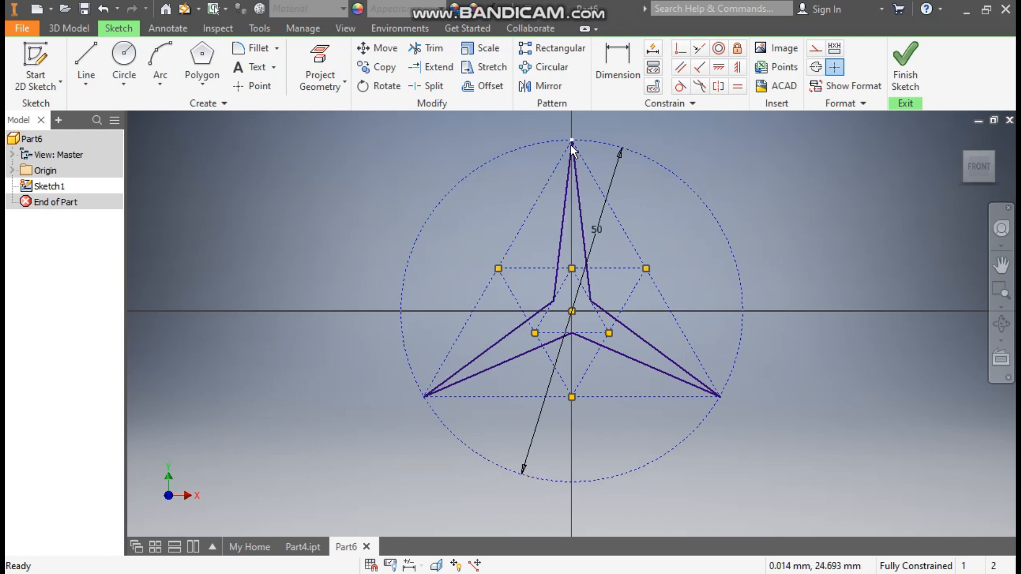
Step: Finish the sketch and extrude the star profile symmetrically to a distance of 5.3 mm
{"action": "left_click", "coordinate": [906, 61]}
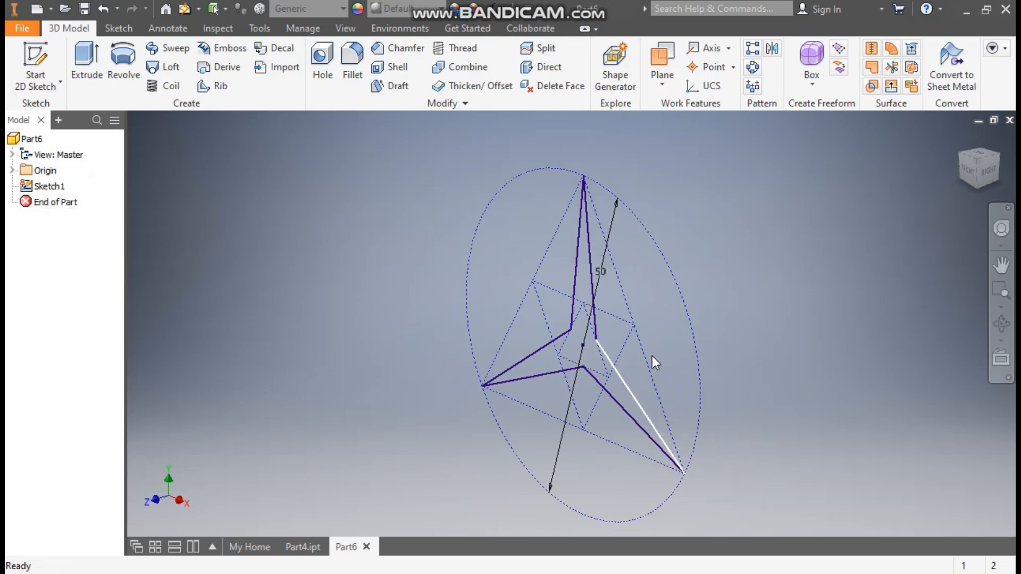
{"action": "left_click", "coordinate": [86, 60]}
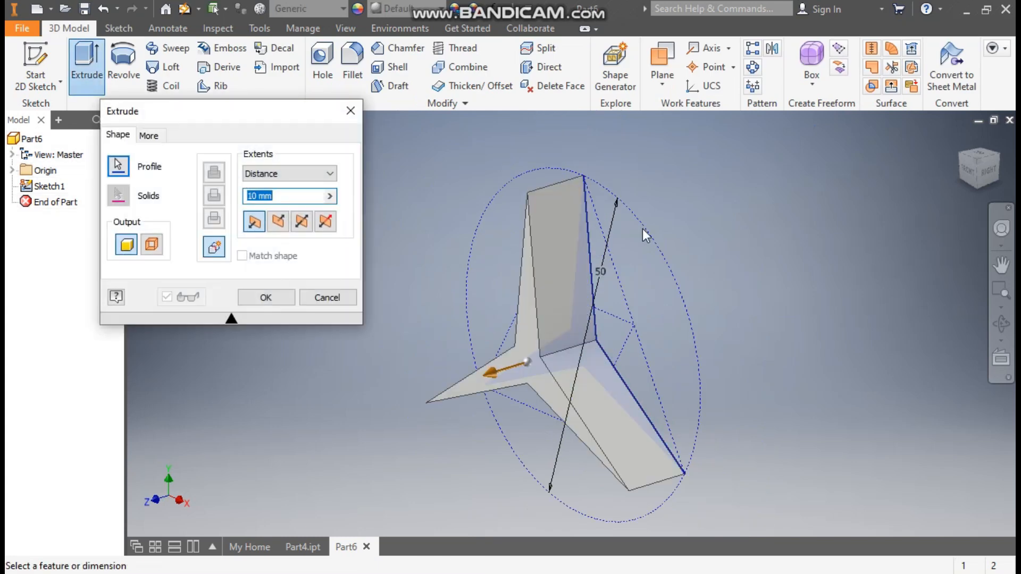
{"action": "left_click", "coordinate": [301, 222]}
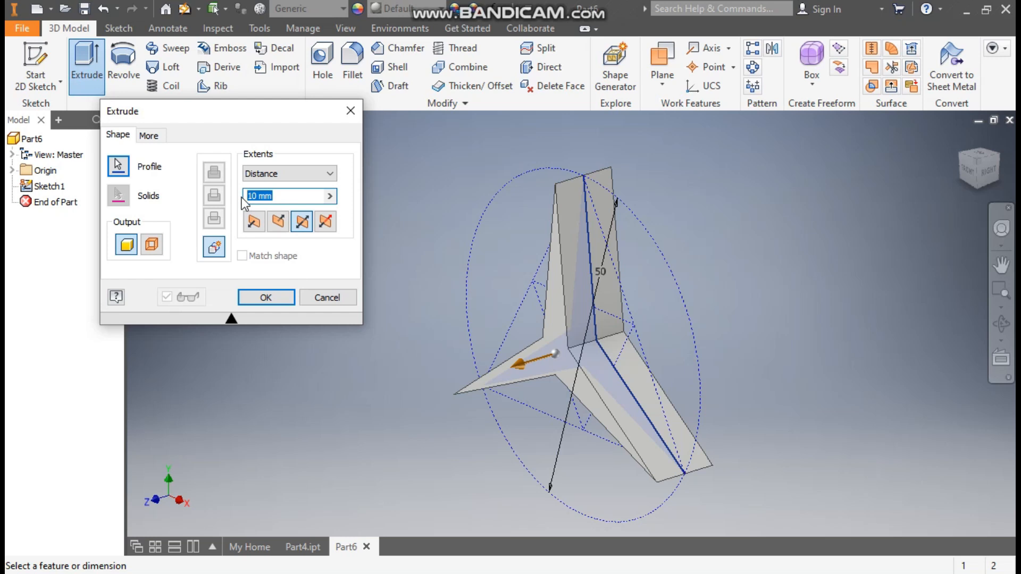
{"action": "type", "text": "5.3"}
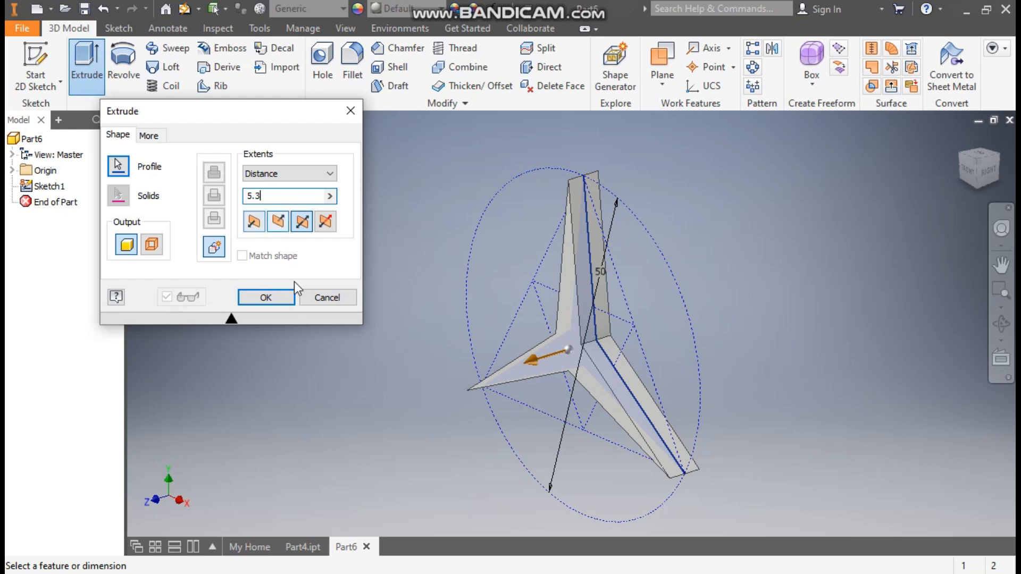
{"action": "left_click", "coordinate": [266, 297]}
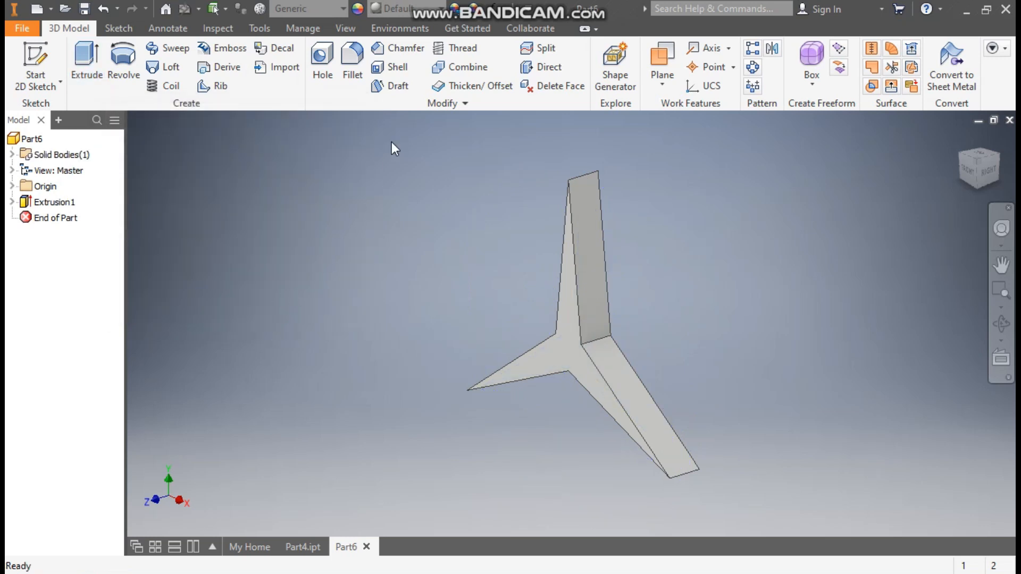
Step: Set up a 2.65 mm equal-distance chamfer and select the edges around the star's front face
{"action": "left_click", "coordinate": [398, 47]}
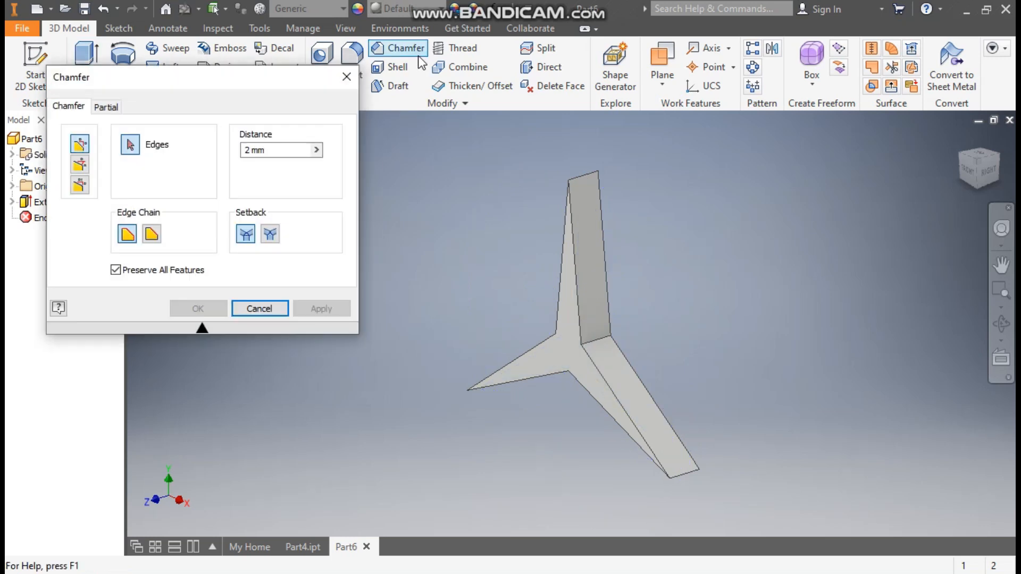
{"action": "left_click", "coordinate": [264, 150]}
{"action": "type", "text": "2."}
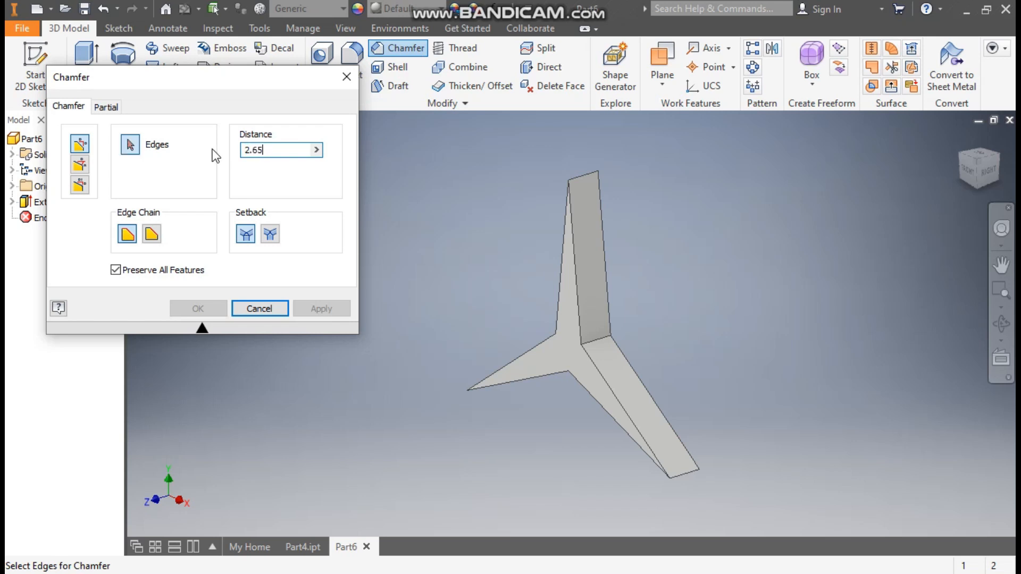
{"action": "type", "text": "65"}
{"action": "left_click", "coordinate": [569, 222]}
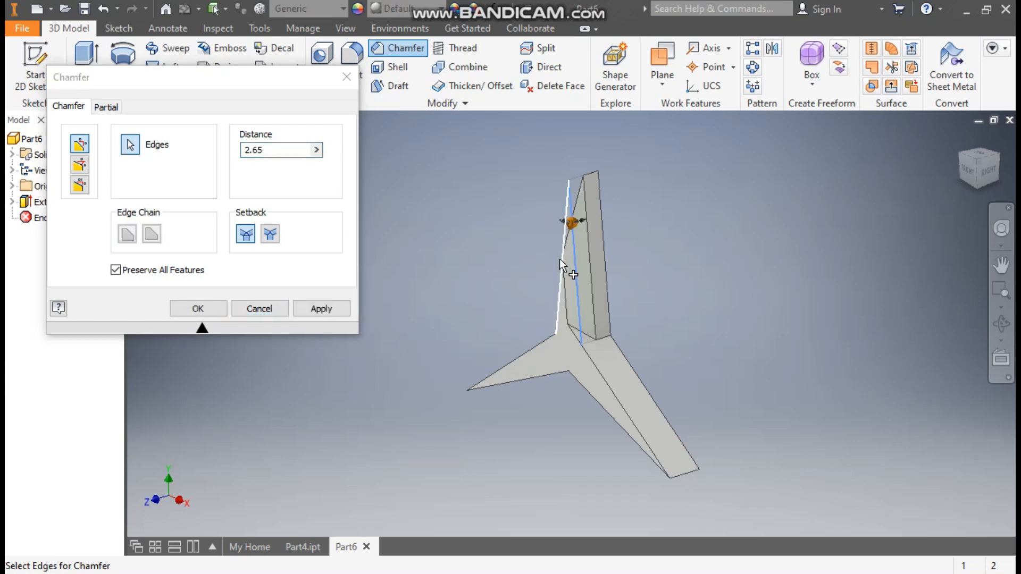
{"action": "left_click", "coordinate": [562, 269]}
{"action": "left_click", "coordinate": [547, 341]}
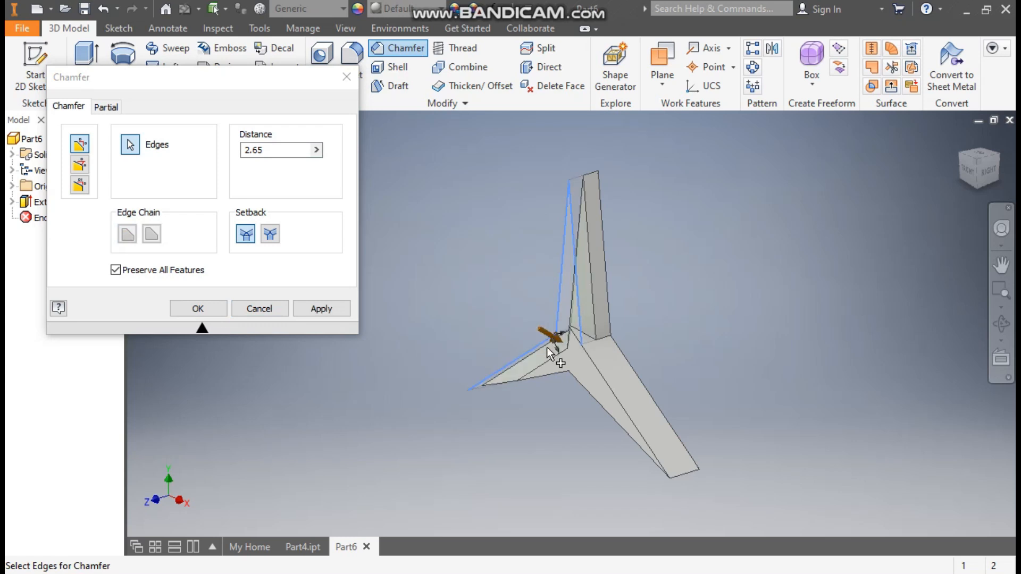
{"action": "left_click", "coordinate": [569, 372]}
{"action": "left_click", "coordinate": [575, 380]}
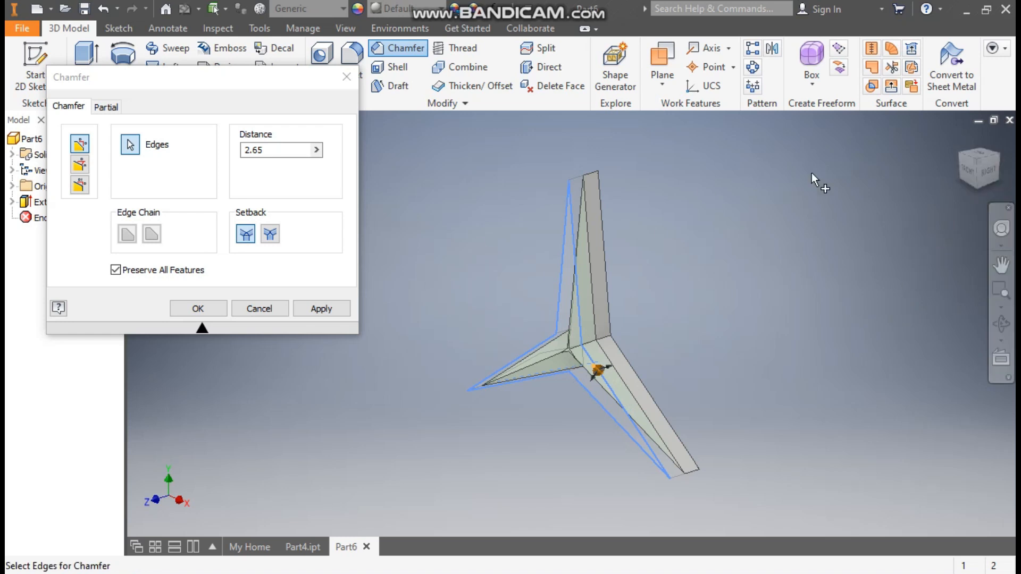
Step: Remove the extra rear edge from the chamfer selection and apply the chamfer to the six front-face edges
{"action": "left_click_drag", "start_coordinate": [993, 153], "coordinate": [925, 207]}
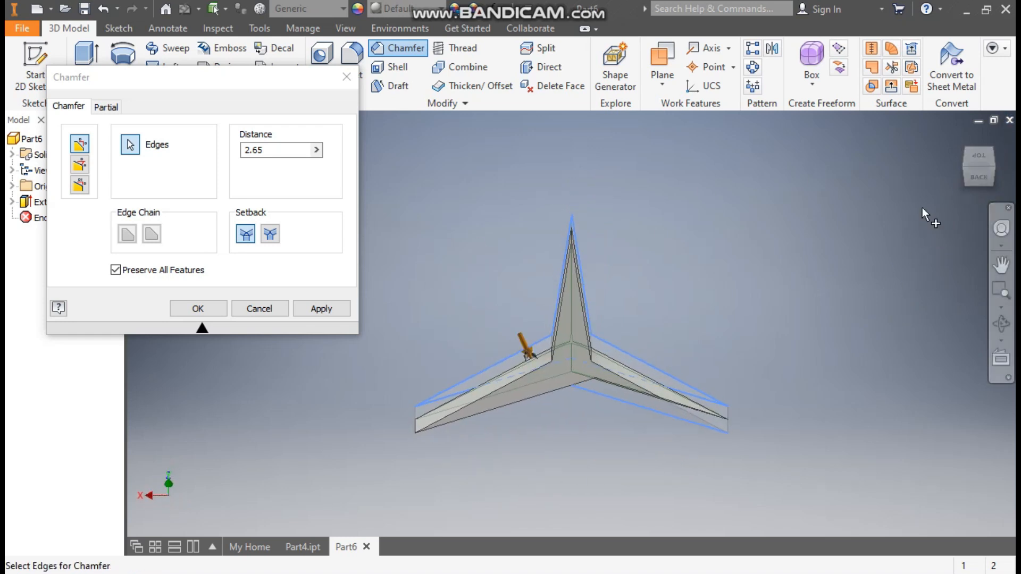
{"action": "middle_click_drag", "start_coordinate": [650, 418], "coordinate": [688, 342], "text": "shift"}
{"action": "middle_click_drag", "start_coordinate": [720, 322], "coordinate": [707, 332], "text": "shift"}
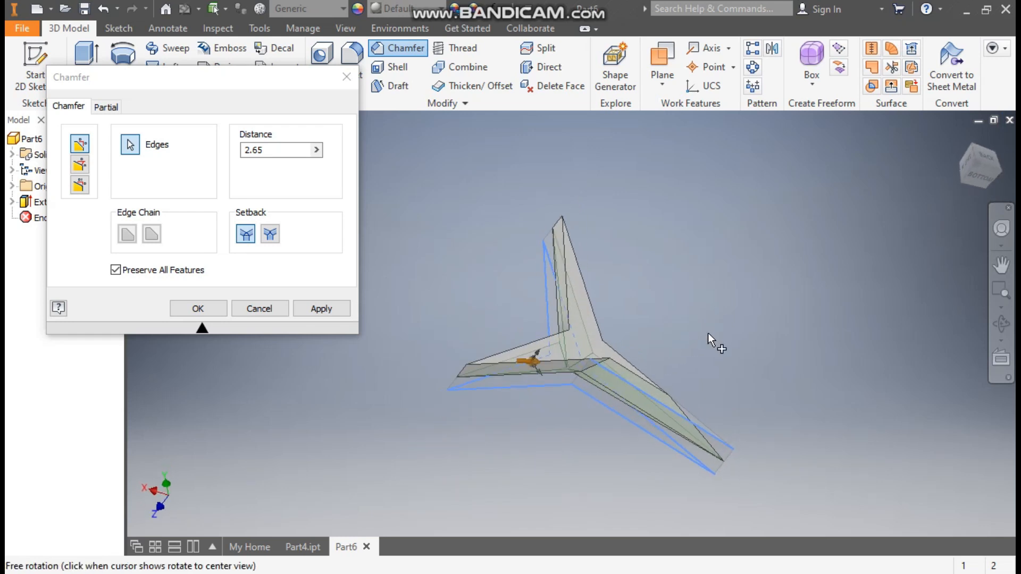
{"action": "left_click", "coordinate": [652, 393], "text": "ctrl"}
{"action": "middle_click_drag", "start_coordinate": [814, 366], "coordinate": [936, 353], "text": "shift"}
{"action": "middle_click_drag", "start_coordinate": [688, 366], "coordinate": [713, 360], "text": "shift"}
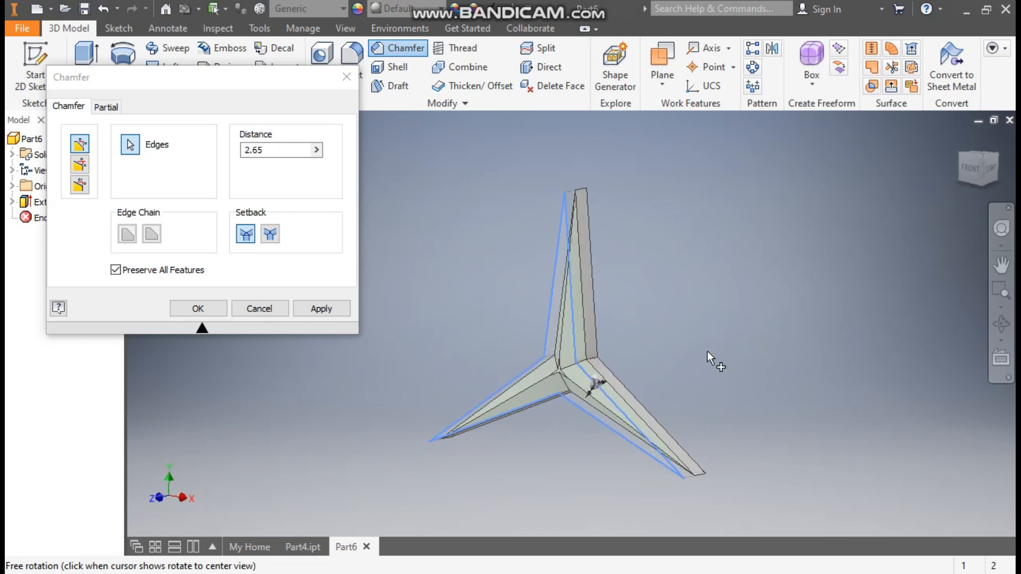
{"action": "left_click", "coordinate": [320, 308]}
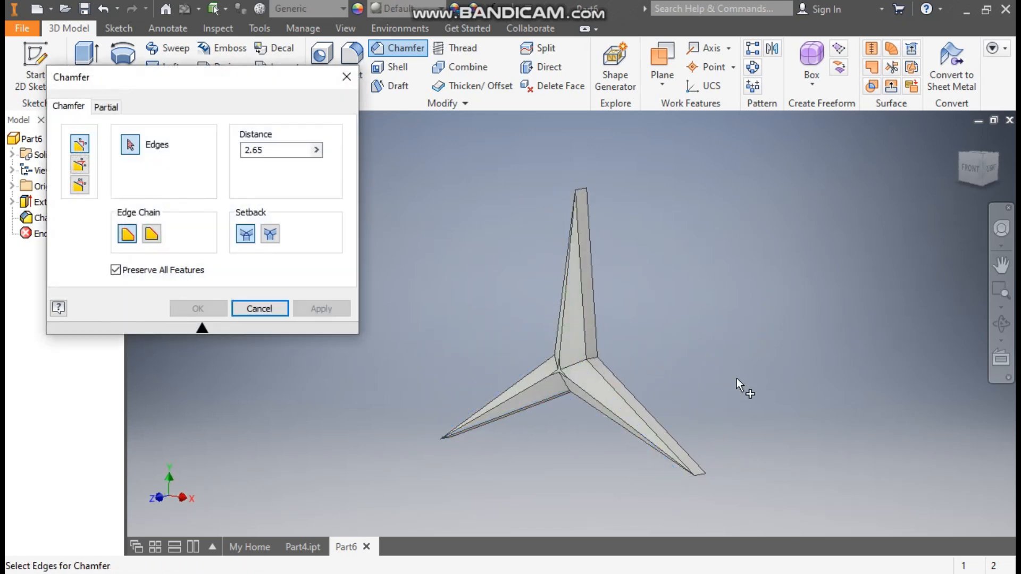
Step: Chamfer all six edges of the star's back face with a distance of 2.65 mm
{"action": "middle_click_drag", "start_coordinate": [772, 393], "coordinate": [576, 398], "text": "shift"}
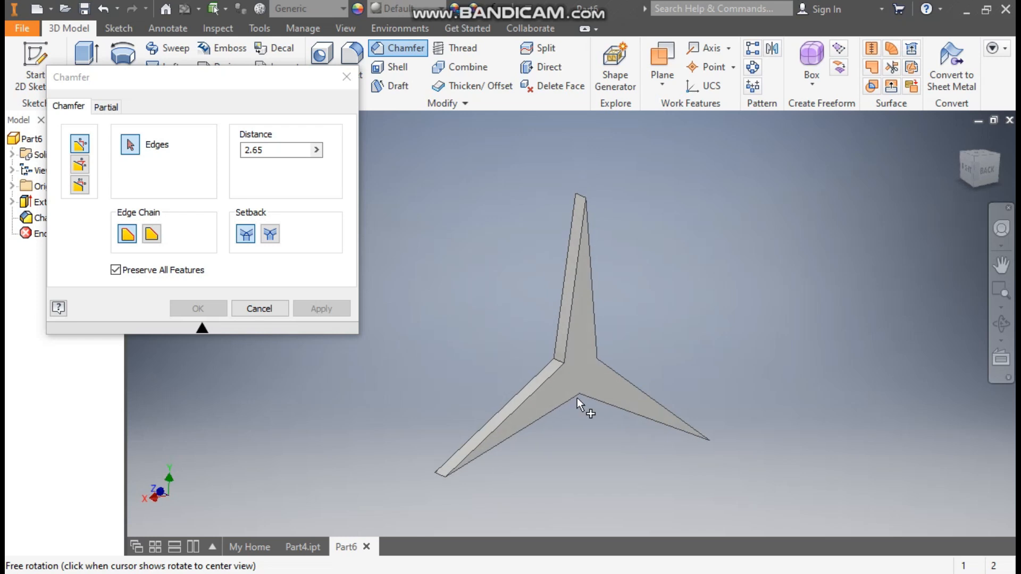
{"action": "left_click", "coordinate": [575, 277]}
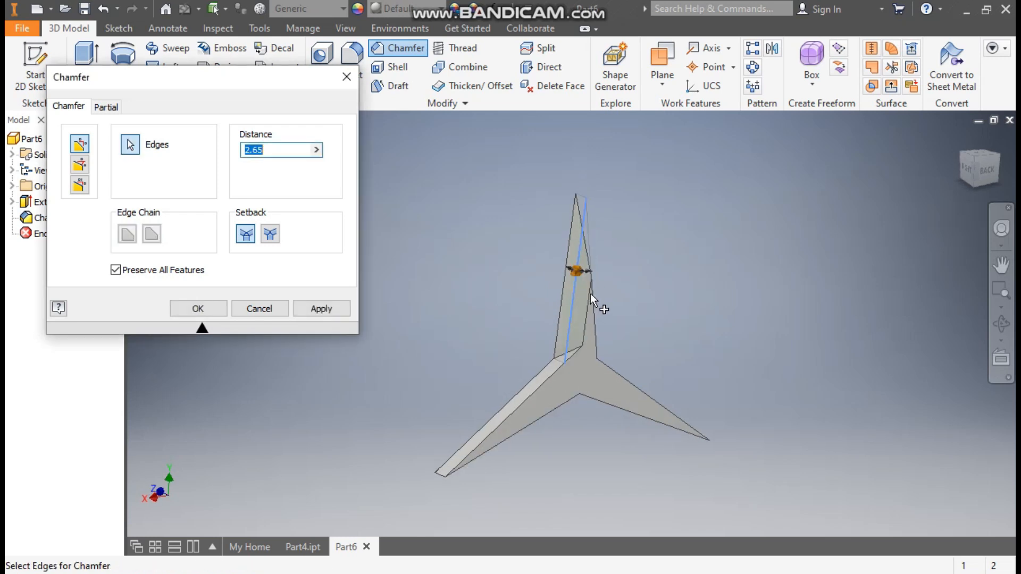
{"action": "left_click", "coordinate": [551, 376]}
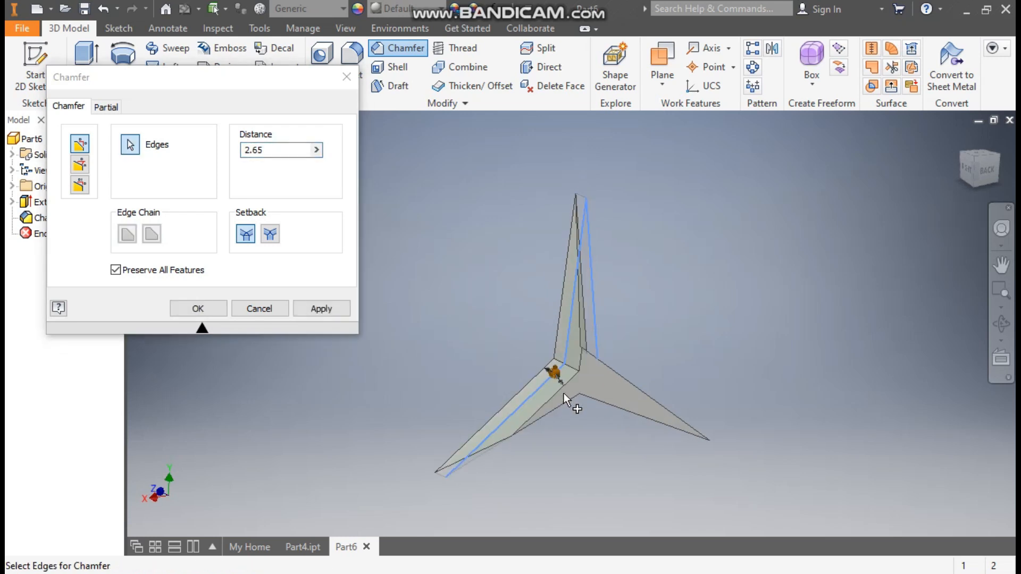
{"action": "left_click", "coordinate": [566, 401]}
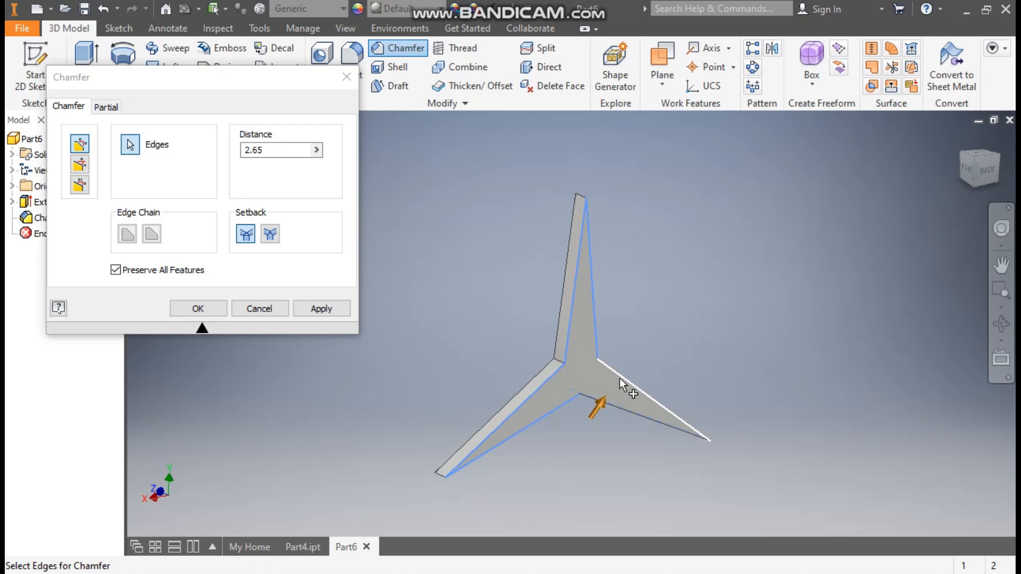
{"action": "left_click", "coordinate": [620, 377]}
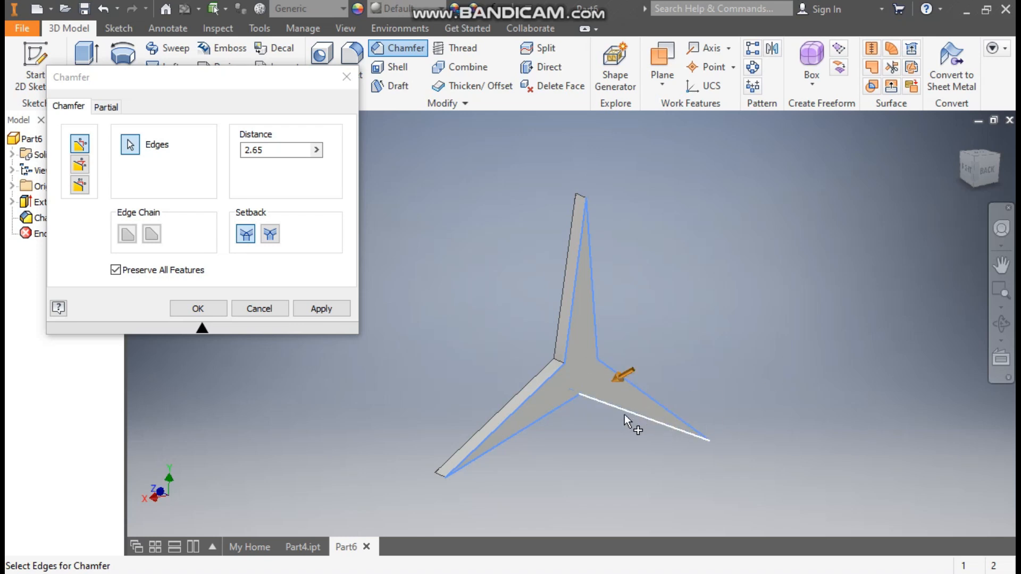
{"action": "middle_click_drag", "start_coordinate": [683, 486], "coordinate": [695, 459], "text": "shift"}
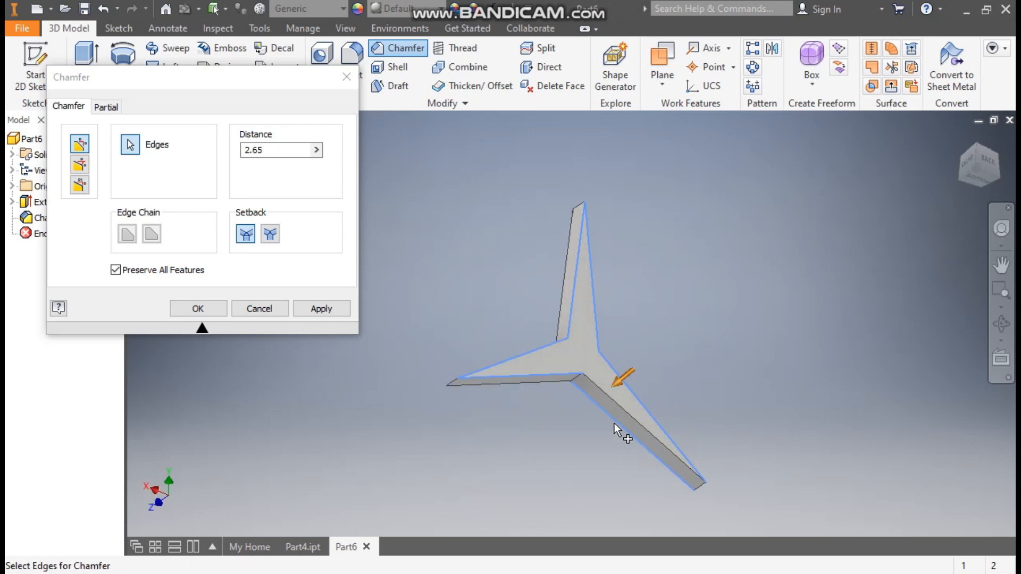
{"action": "left_click", "coordinate": [627, 412]}
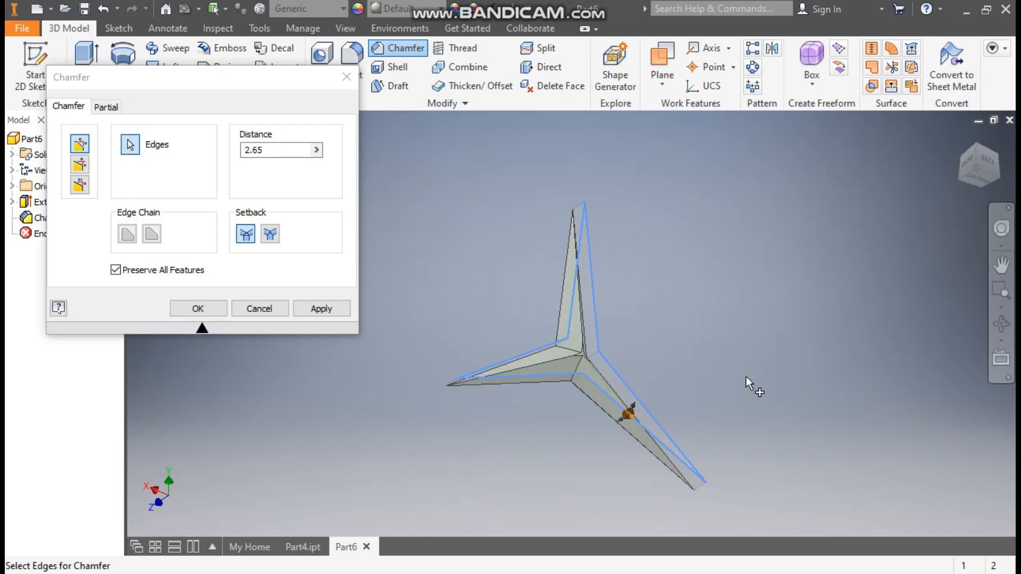
{"action": "left_click", "coordinate": [968, 142]}
{"action": "scroll", "coordinate": [614, 409], "scroll_direction": "up", "scroll_amount": 3}
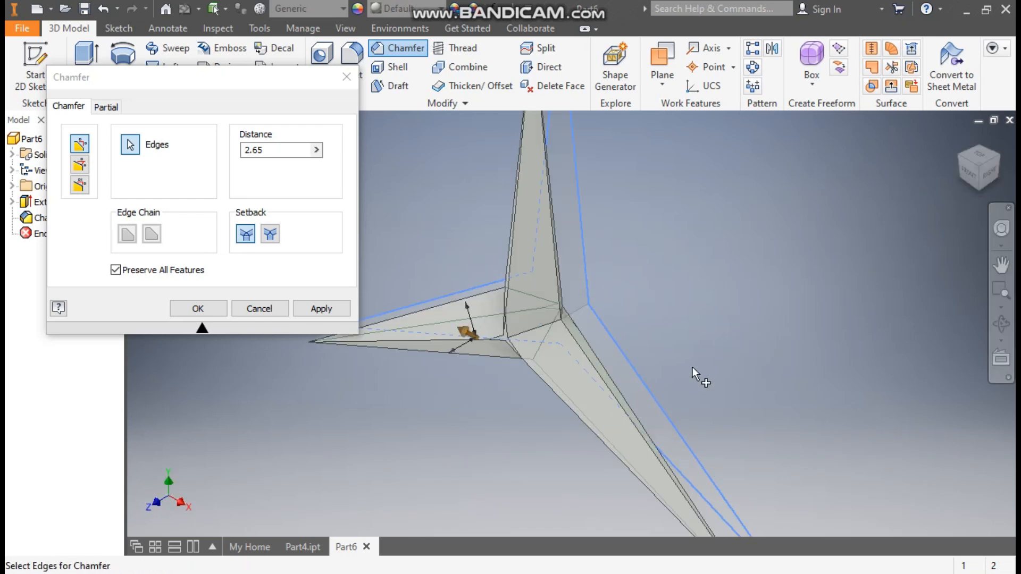
{"action": "left_click", "coordinate": [195, 310]}
Step: Start a new 2D sketch on the XY plane of the chamfered star part
{"action": "scroll", "coordinate": [951, 211], "scroll_direction": "down", "scroll_amount": 3}
{"action": "middle_click_drag", "start_coordinate": [847, 262], "coordinate": [766, 296]}
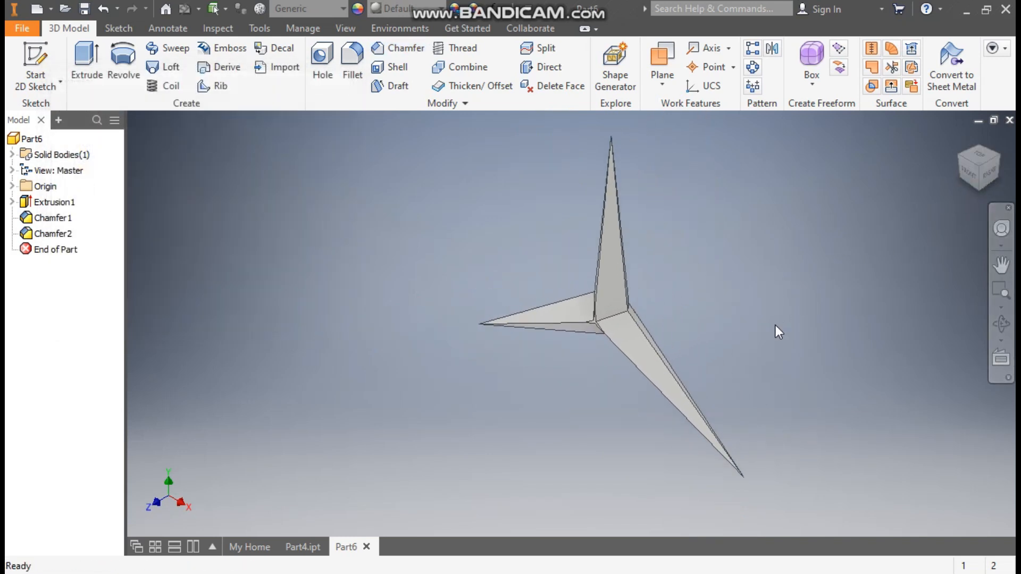
{"action": "left_click", "coordinate": [36, 61]}
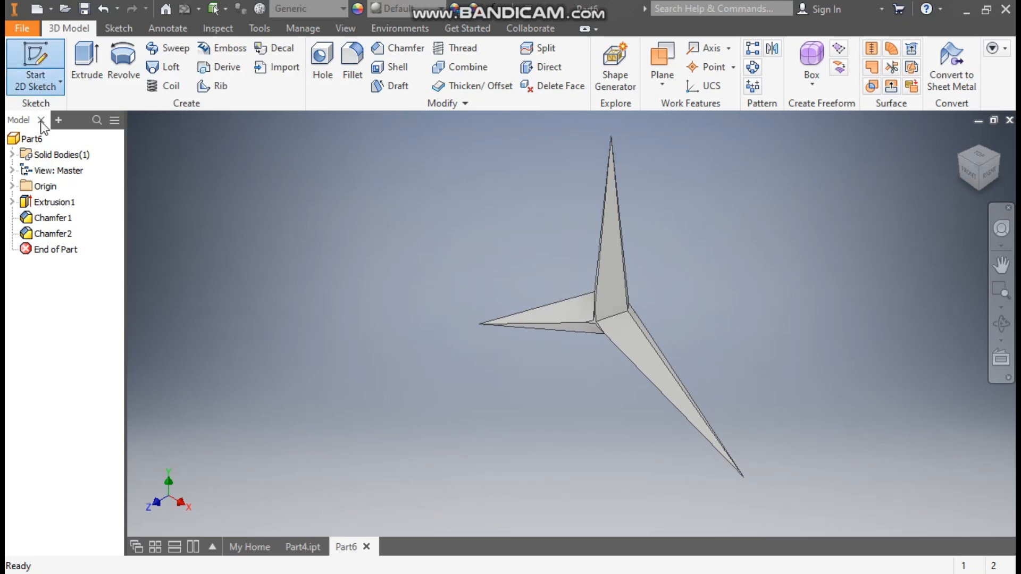
{"action": "left_click", "coordinate": [12, 186]}
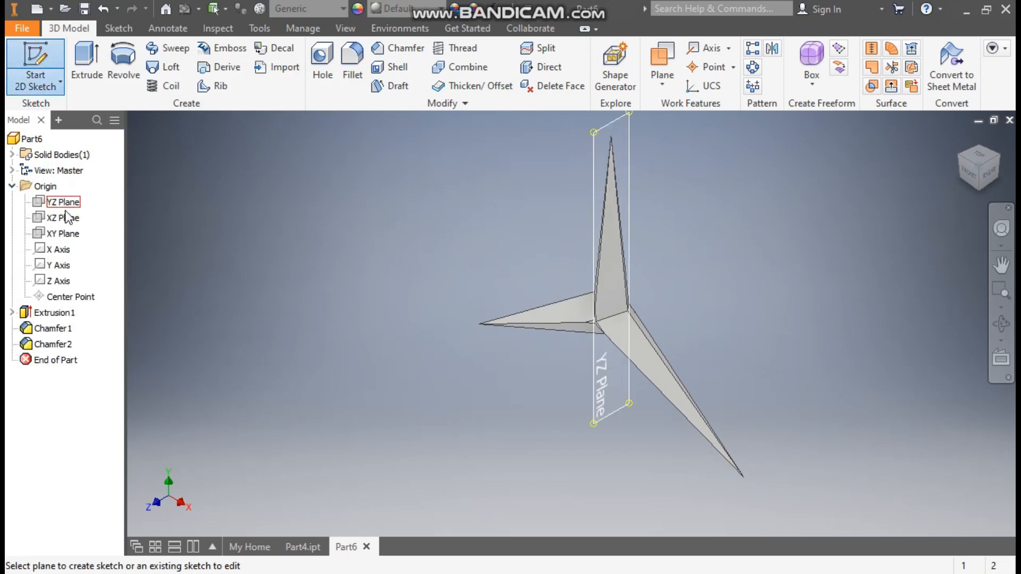
{"action": "left_click", "coordinate": [62, 235]}
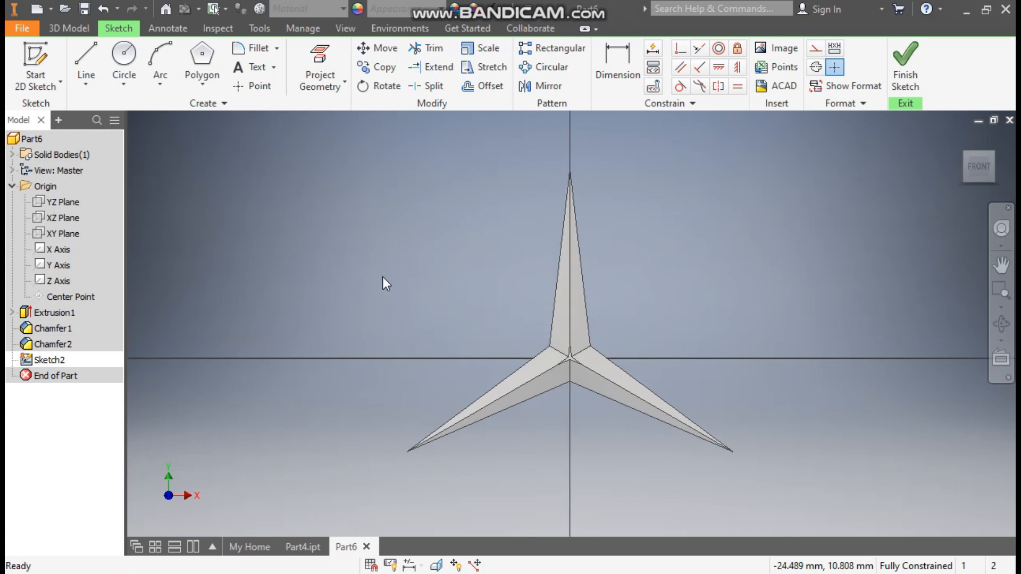
Step: Switch the display to Wireframe and sketch a circle centred at the origin passing through the tip of the star's upper arm
{"action": "left_click", "coordinate": [123, 55]}
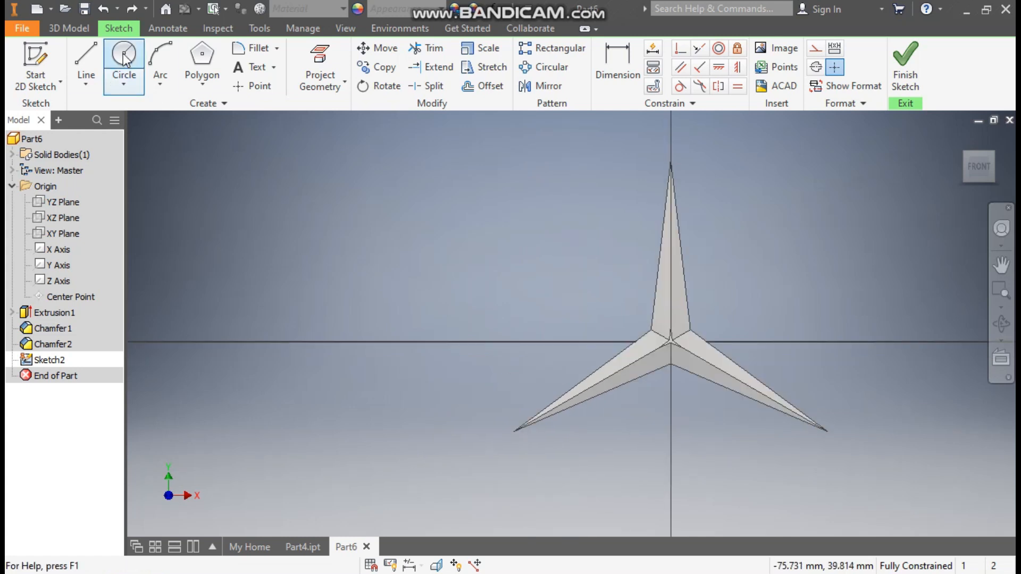
{"action": "left_click", "coordinate": [343, 28]}
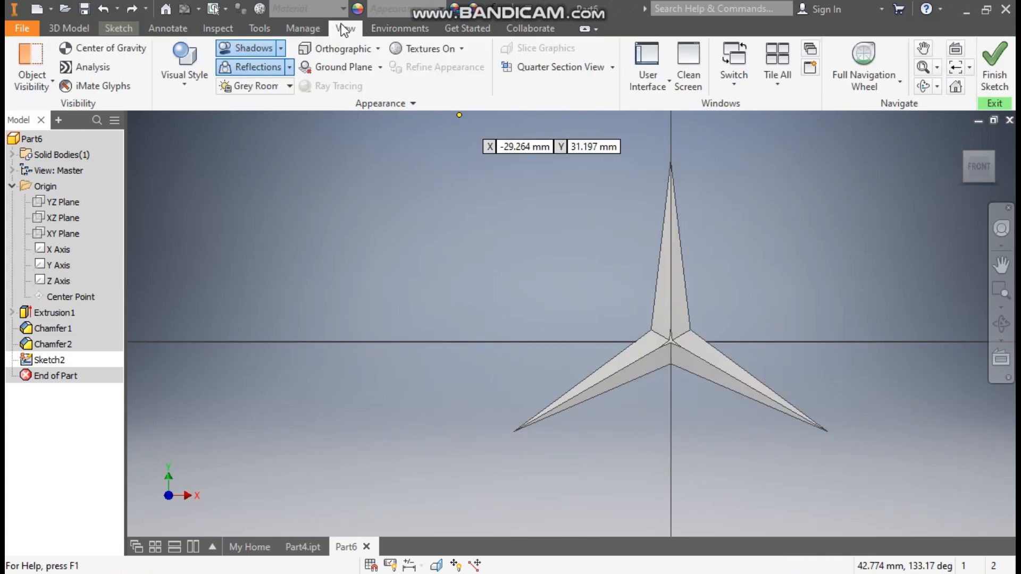
{"action": "left_click", "coordinate": [166, 72]}
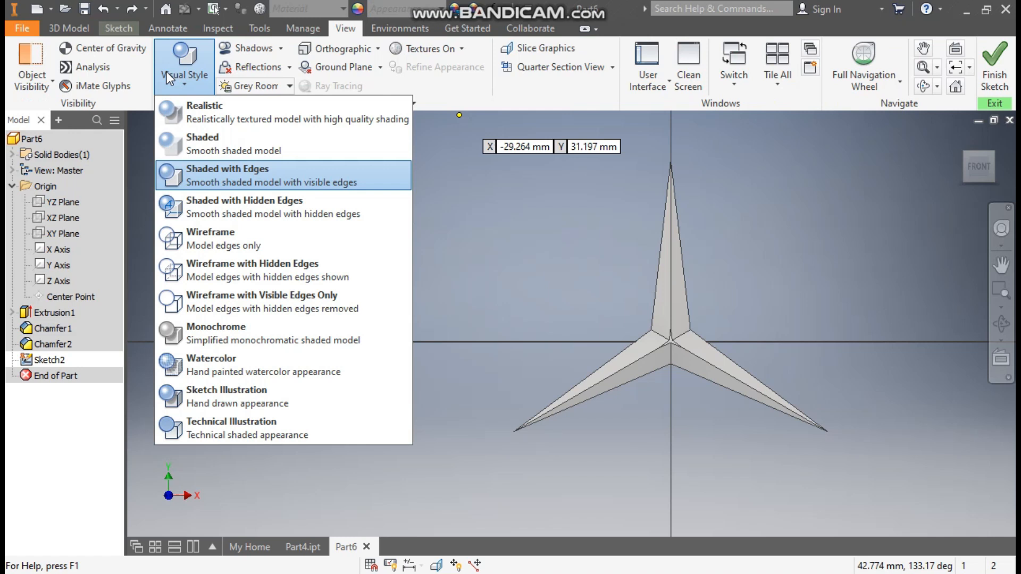
{"action": "left_click", "coordinate": [235, 233]}
{"action": "scroll", "coordinate": [660, 398], "scroll_direction": "up", "scroll_amount": 5}
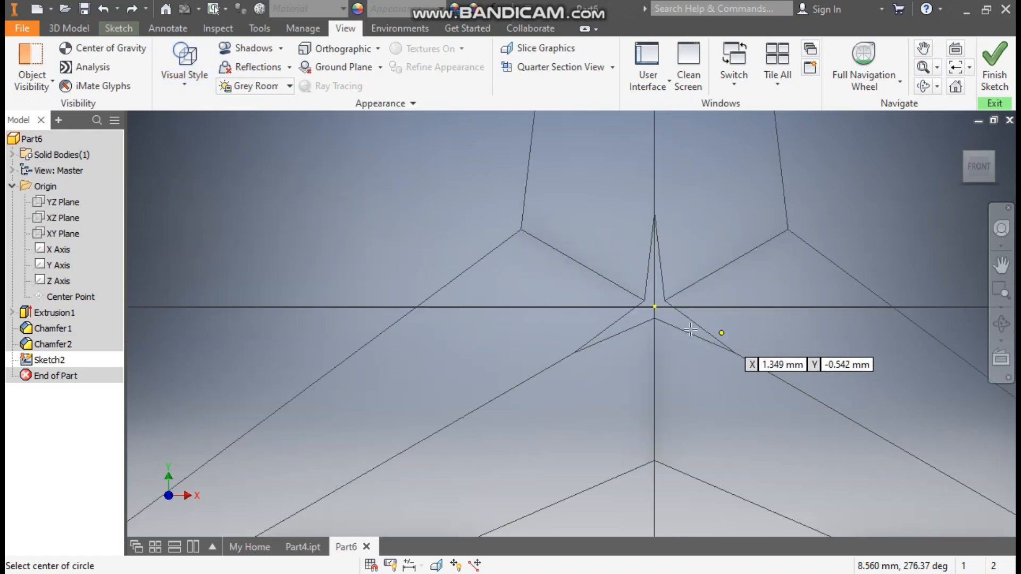
{"action": "left_click", "coordinate": [618, 300]}
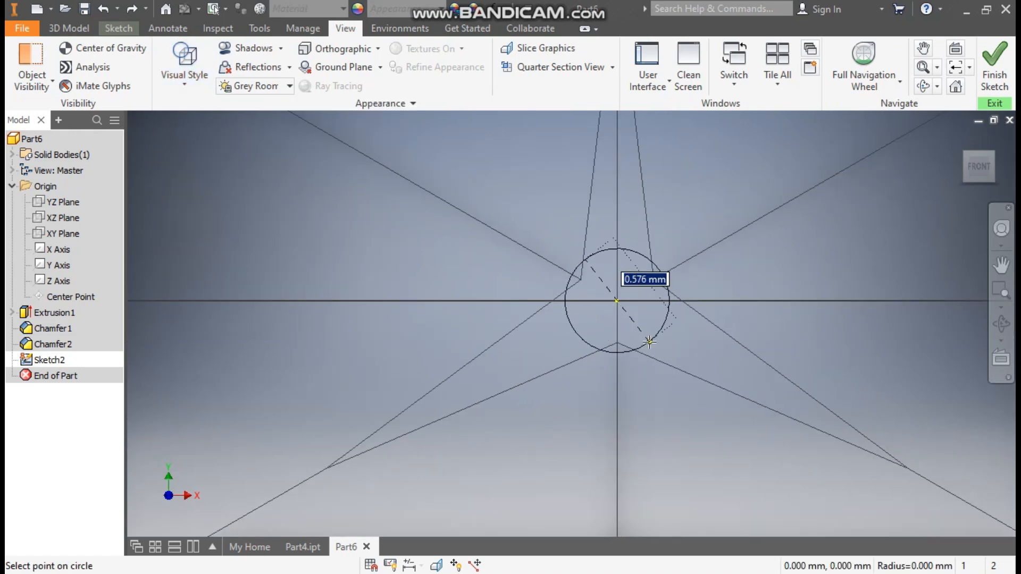
{"action": "scroll", "coordinate": [664, 319], "scroll_direction": "down", "scroll_amount": 4}
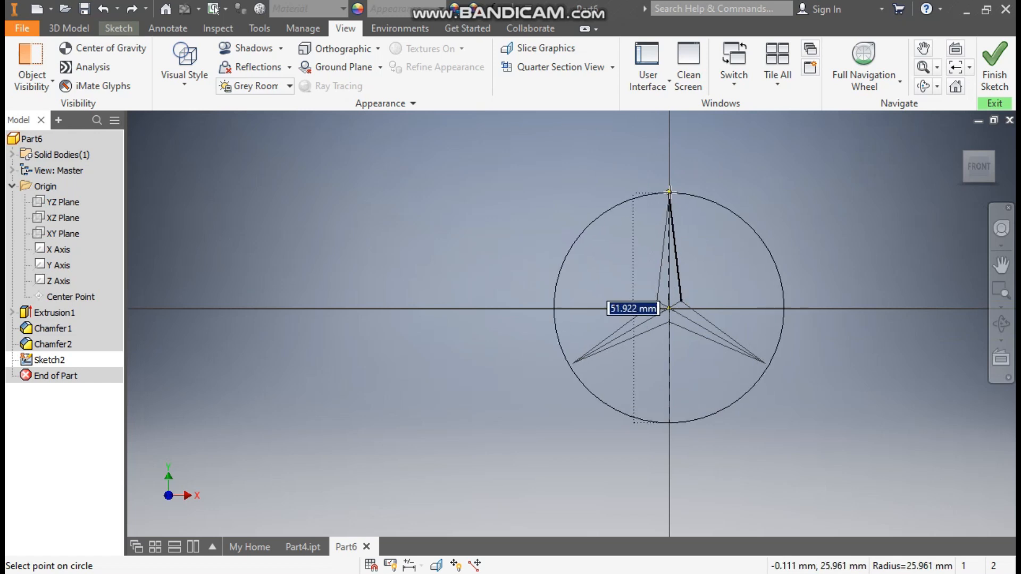
{"action": "left_click", "coordinate": [668, 197]}
Step: Sketch a second, concentric circle with a diameter of 48 mm inside the first one
{"action": "scroll", "coordinate": [691, 221], "scroll_direction": "down", "scroll_amount": 3}
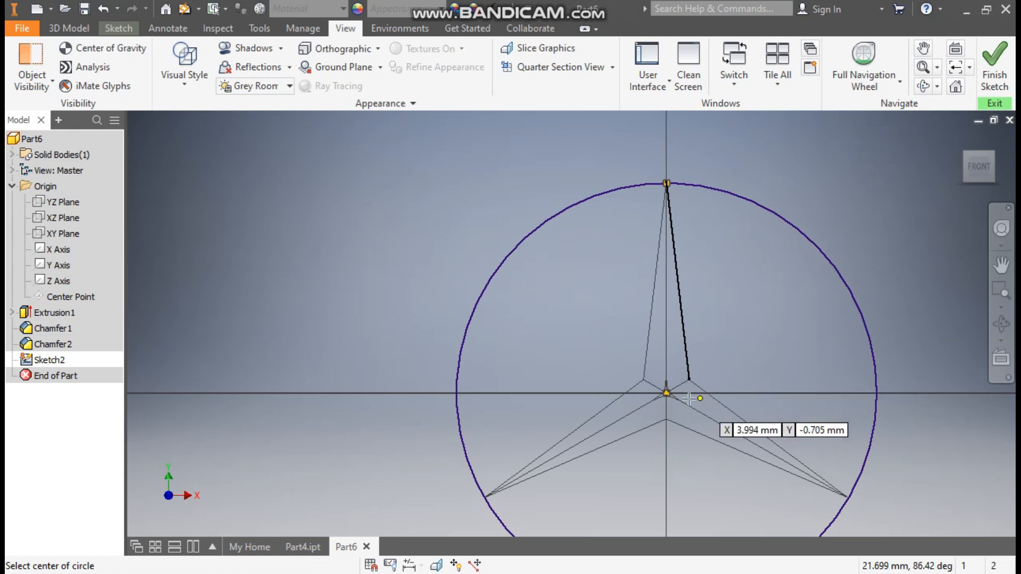
{"action": "scroll", "coordinate": [680, 399], "scroll_direction": "down", "scroll_amount": 3}
{"action": "left_click", "coordinate": [643, 376]}
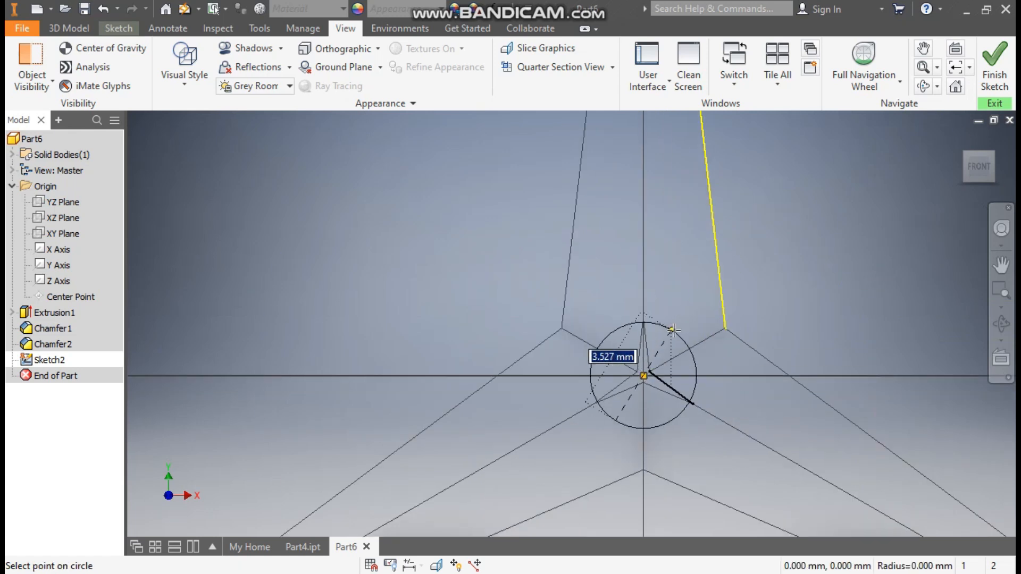
{"action": "scroll", "coordinate": [673, 330], "scroll_direction": "up", "scroll_amount": 5}
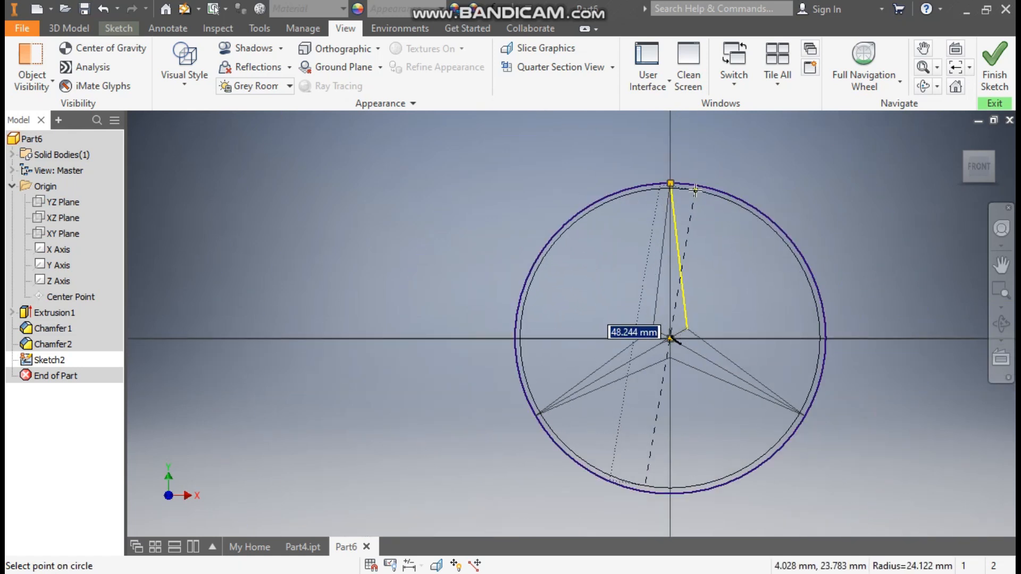
{"action": "type", "text": "48"}
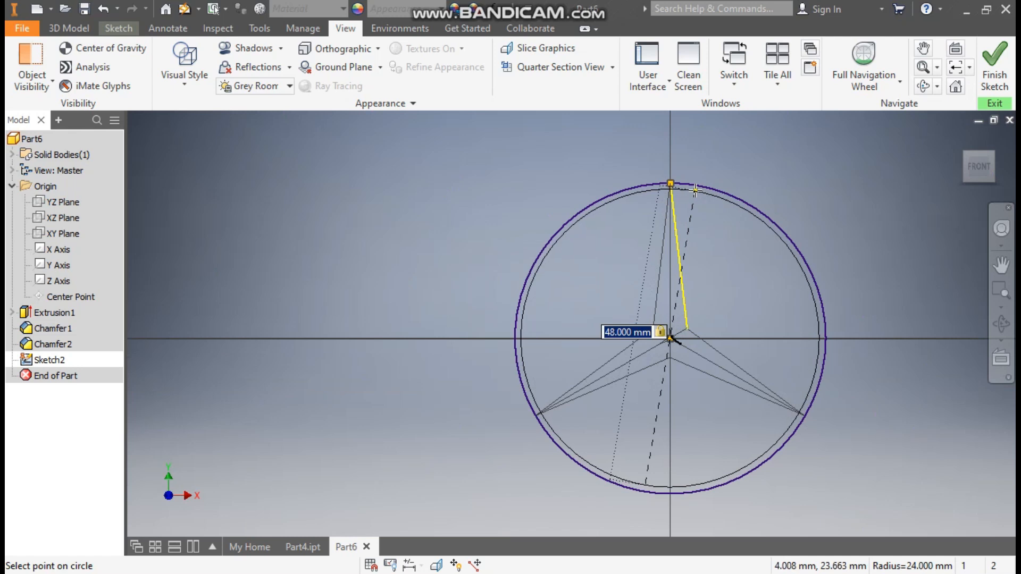
{"action": "key", "text": "Return"}
{"action": "scroll", "coordinate": [668, 183], "scroll_direction": "down", "scroll_amount": 4}
{"action": "scroll", "coordinate": [654, 183], "scroll_direction": "down", "scroll_amount": 3}
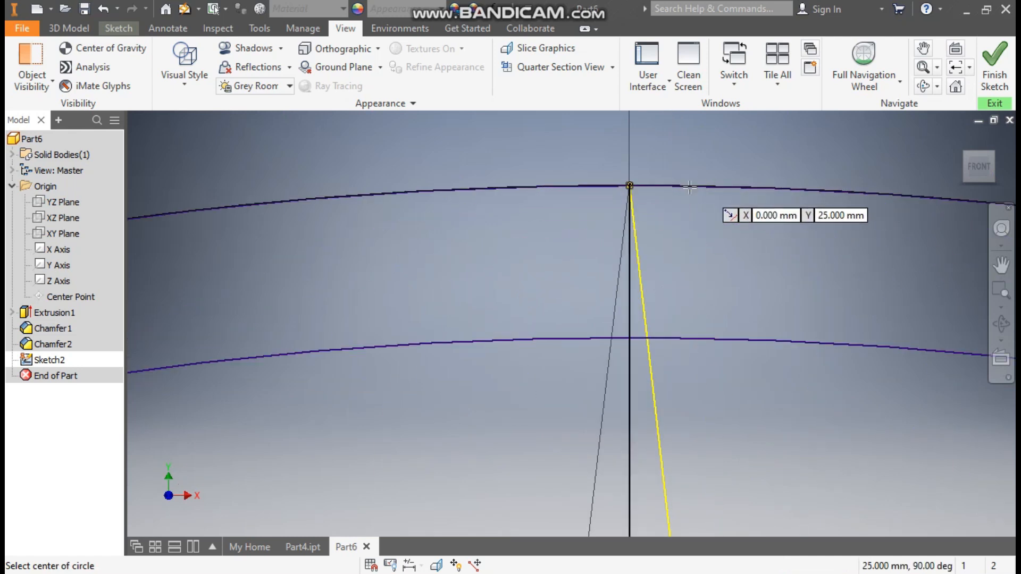
{"action": "scroll", "coordinate": [633, 186], "scroll_direction": "up", "scroll_amount": 4}
{"action": "scroll", "coordinate": [645, 187], "scroll_direction": "up", "scroll_amount": 5}
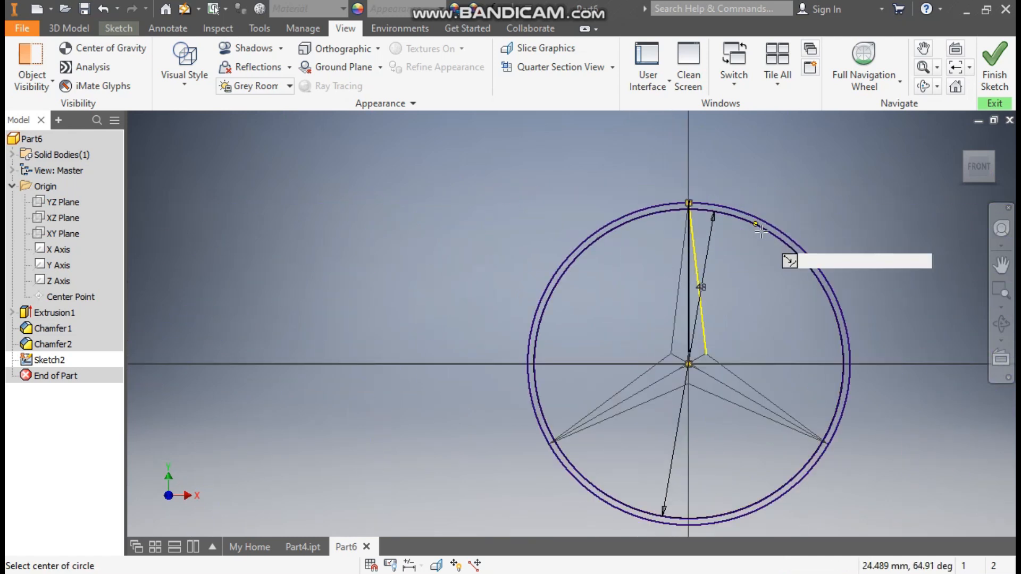
Step: Set up a symmetric extrusion of the ring profile between the two circles with a distance of 3 mm
{"action": "left_click", "coordinate": [68, 28]}
{"action": "left_click", "coordinate": [86, 60]}
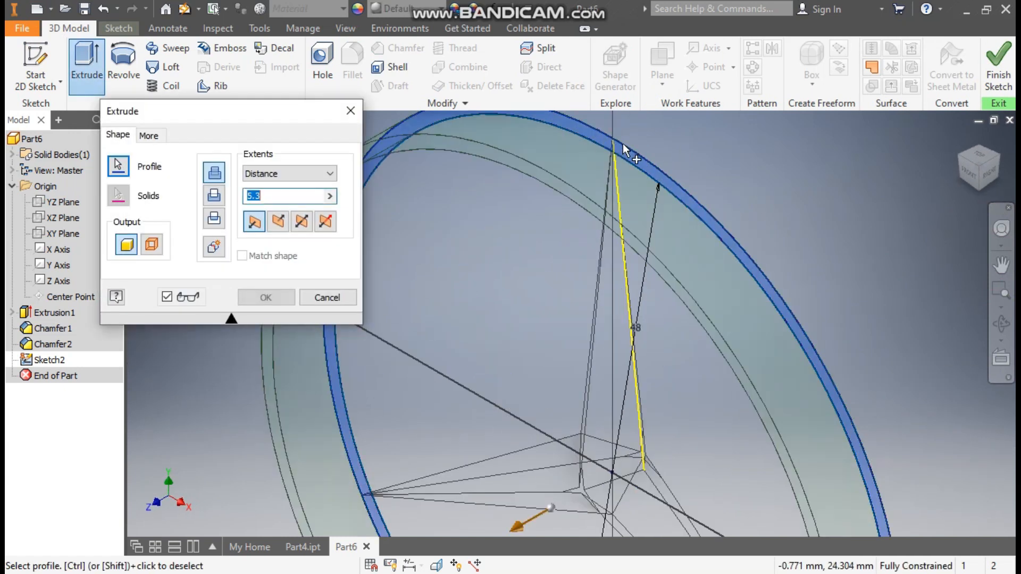
{"action": "left_click", "coordinate": [604, 142]}
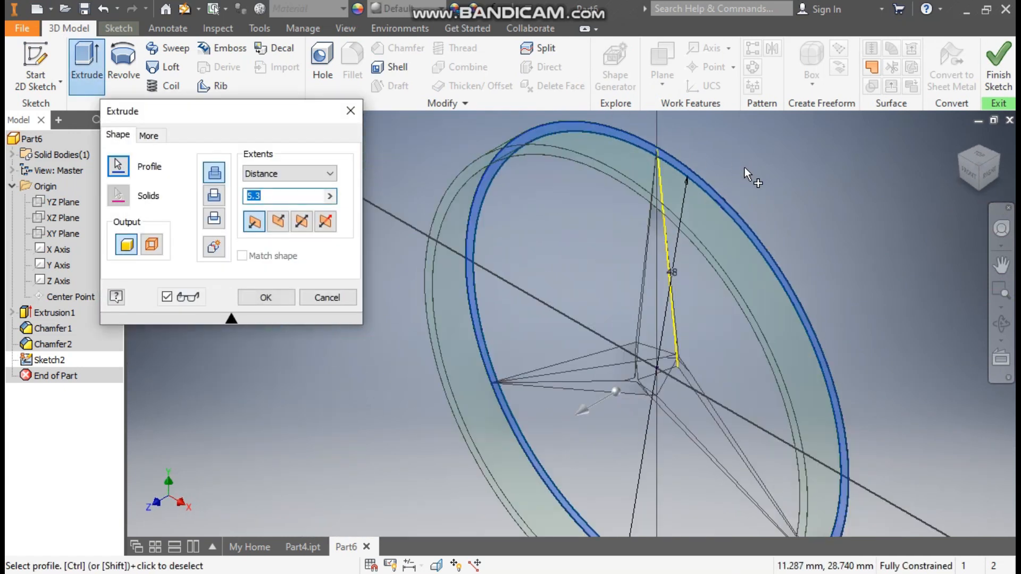
{"action": "left_click", "coordinate": [302, 223]}
{"action": "double_click", "coordinate": [278, 196]}
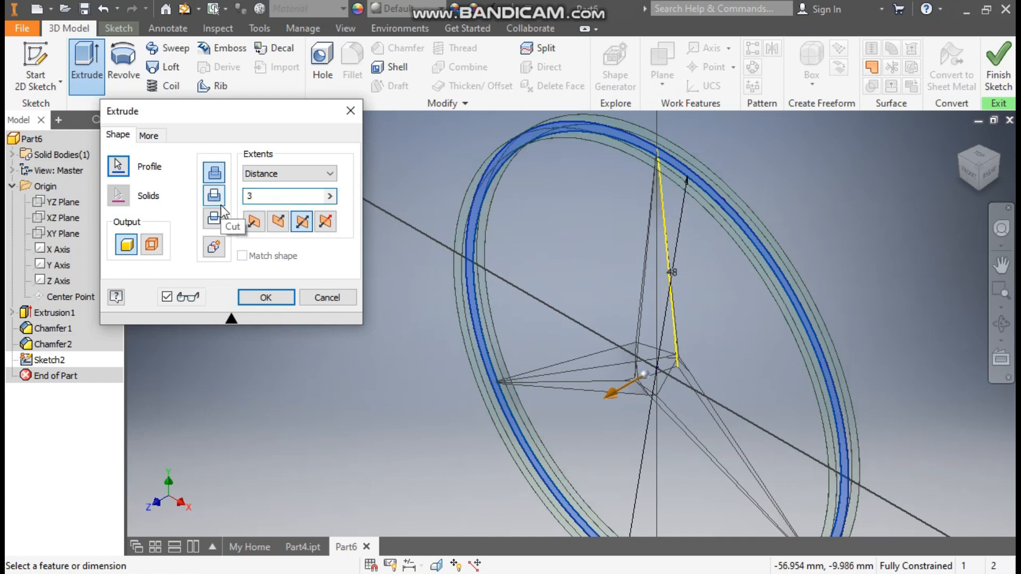
Step: Set the visual style to Shaded with Edges and complete the ring extrusion
{"action": "left_click", "coordinate": [345, 29]}
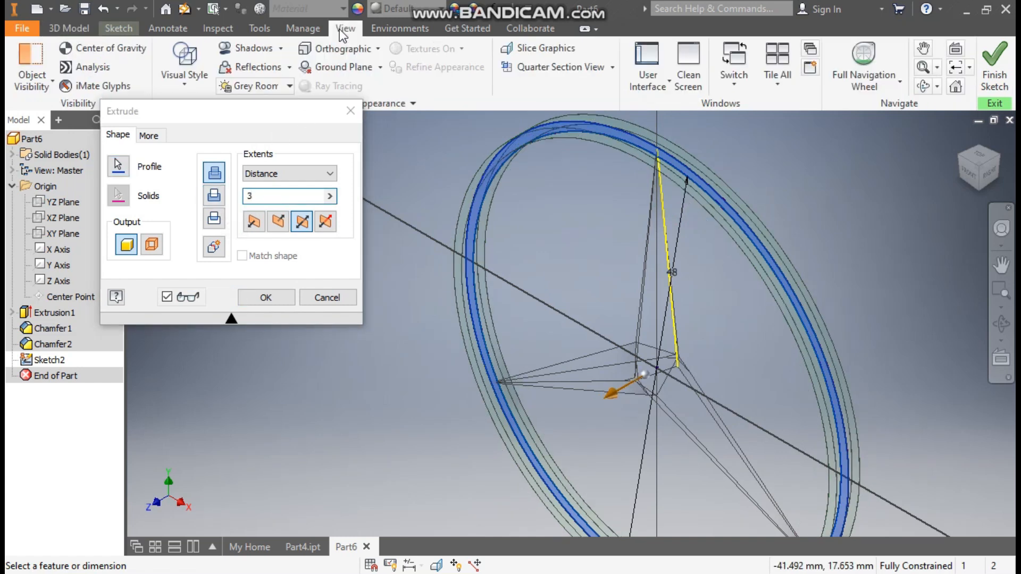
{"action": "left_click", "coordinate": [198, 82]}
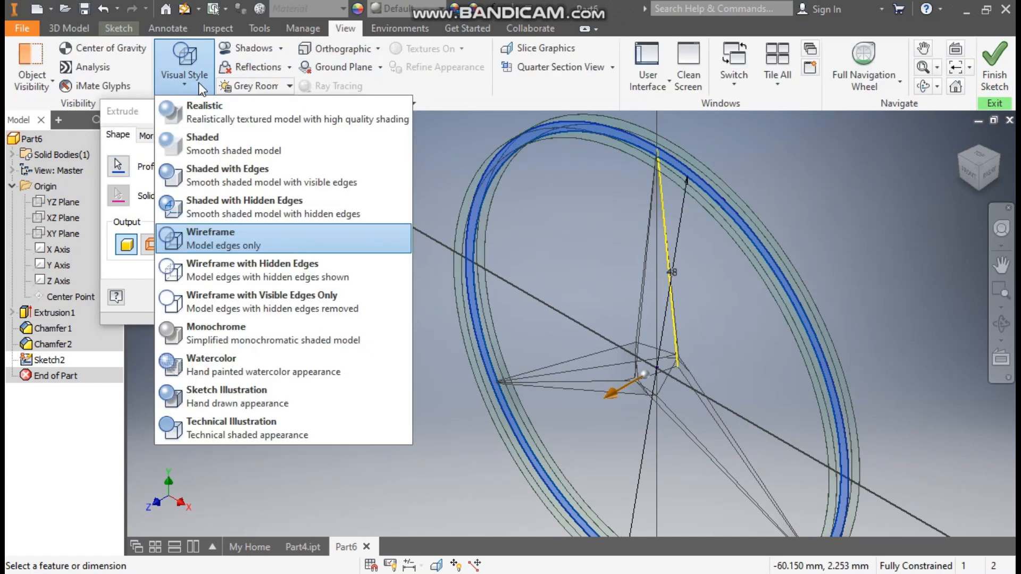
{"action": "left_click", "coordinate": [240, 172]}
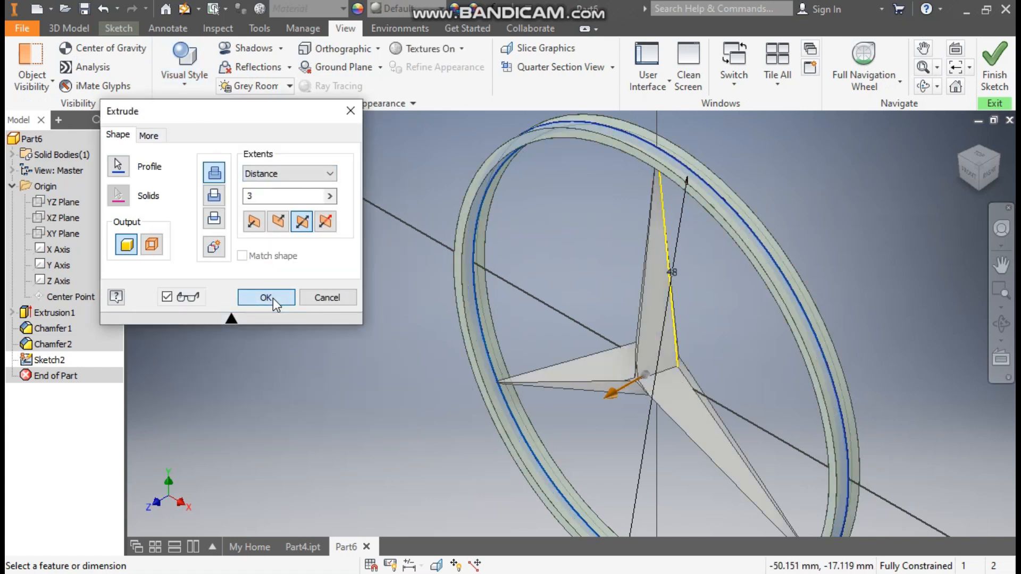
{"action": "left_click", "coordinate": [273, 298]}
Step: Set up a constant edge fillet with a 0.5 mm radius and select the inner and outer circular edges of the ring's front face
{"action": "middle_click_drag", "start_coordinate": [387, 315], "coordinate": [419, 313], "text": "shift"}
{"action": "scroll", "coordinate": [404, 306], "scroll_direction": "up", "scroll_amount": 2}
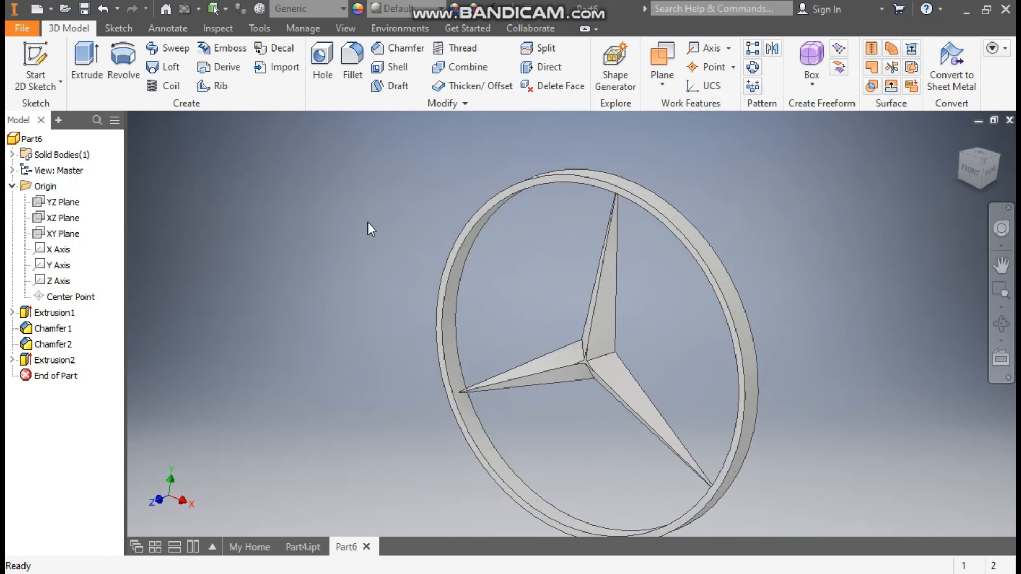
{"action": "left_click", "coordinate": [355, 64]}
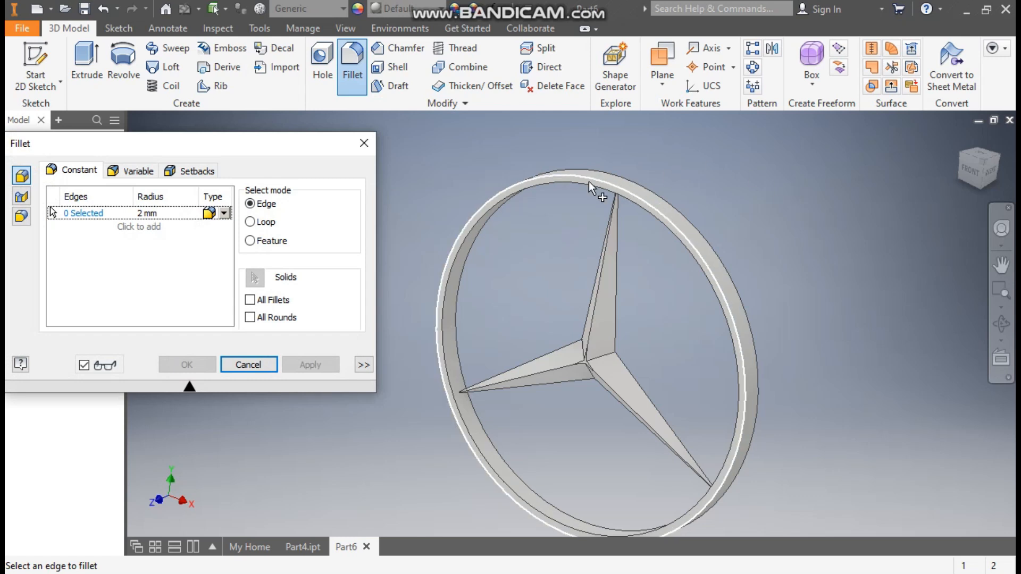
{"action": "left_click", "coordinate": [148, 213]}
{"action": "type", "text": "0."}
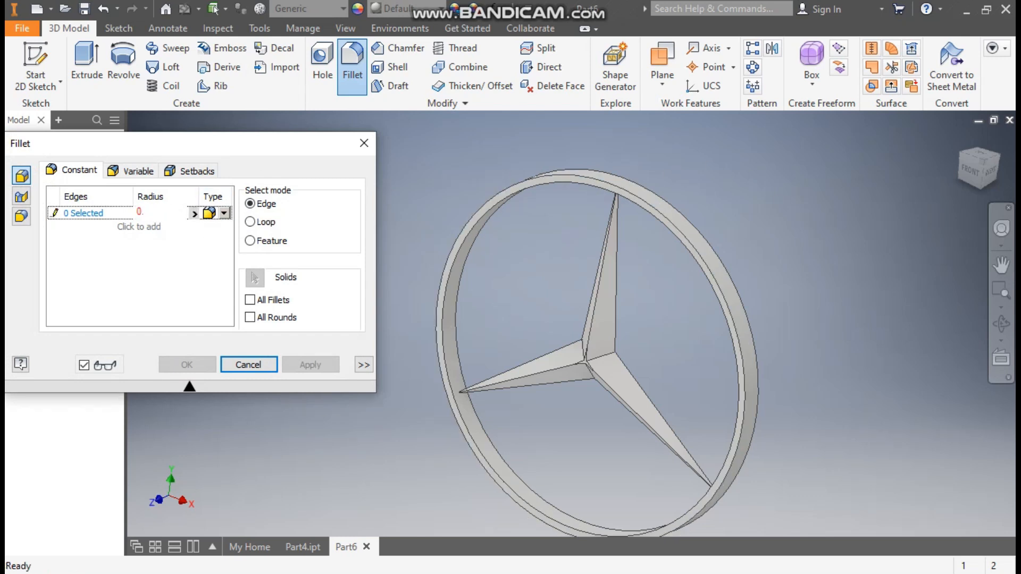
{"action": "type", "text": "5"}
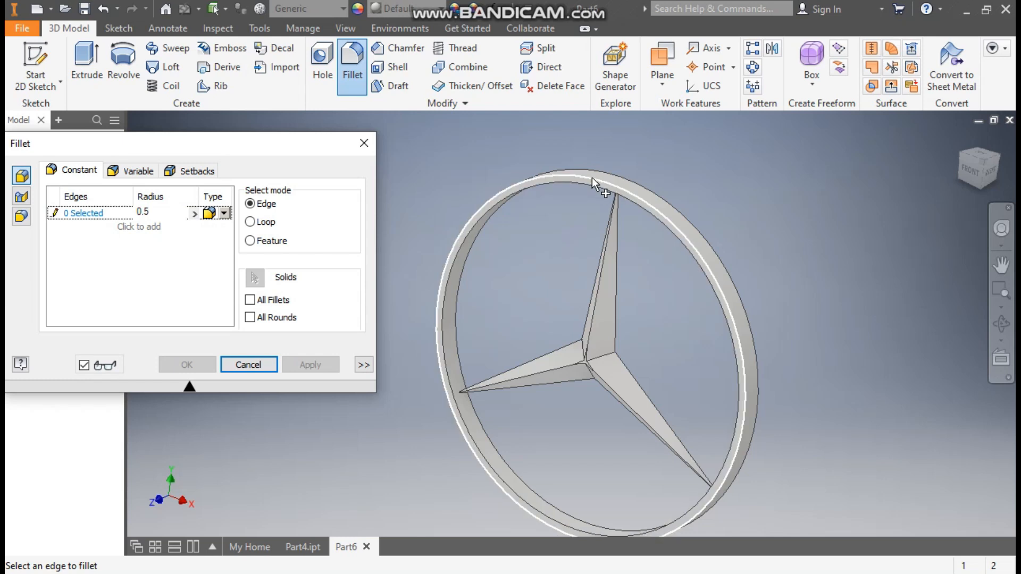
{"action": "left_click", "coordinate": [591, 183]}
{"action": "left_click", "coordinate": [591, 187]}
Step: Add the two circular edges on the ring's back face to the fillet selection and create the fillet
{"action": "left_click", "coordinate": [997, 161]}
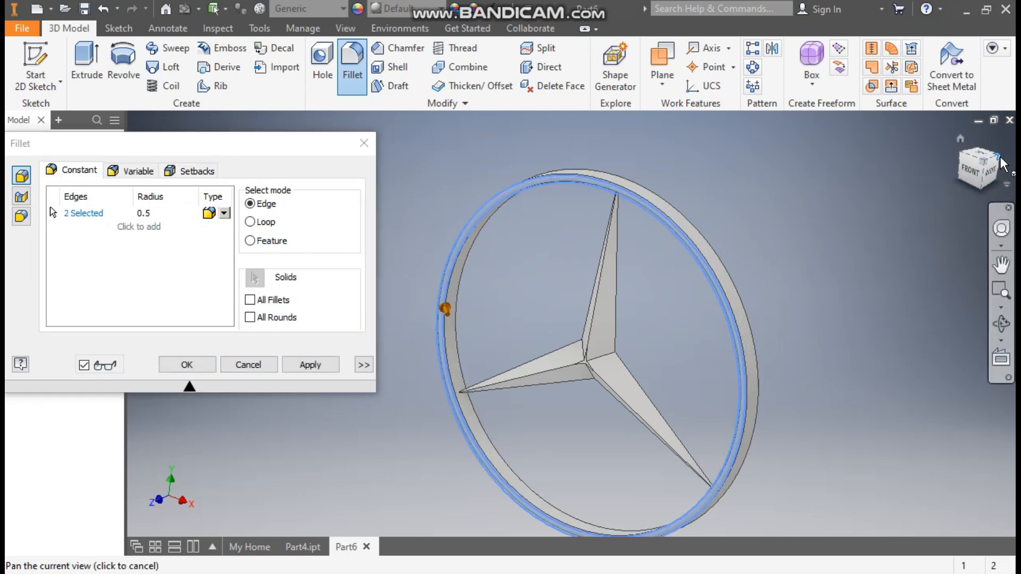
{"action": "scroll", "coordinate": [624, 228], "scroll_direction": "up", "scroll_amount": 5}
{"action": "left_click", "coordinate": [629, 173]}
{"action": "left_click", "coordinate": [625, 171]}
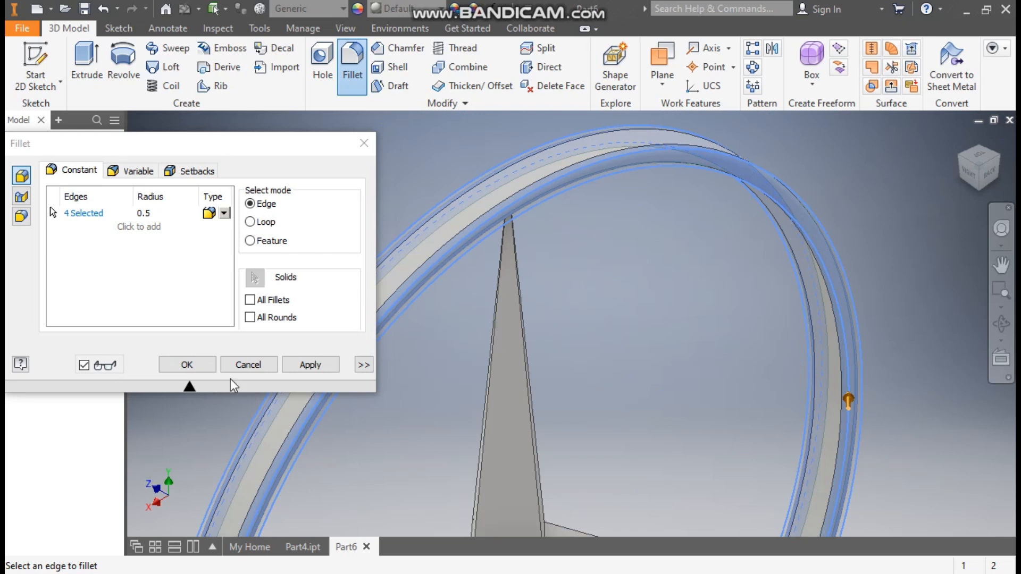
{"action": "left_click", "coordinate": [186, 366]}
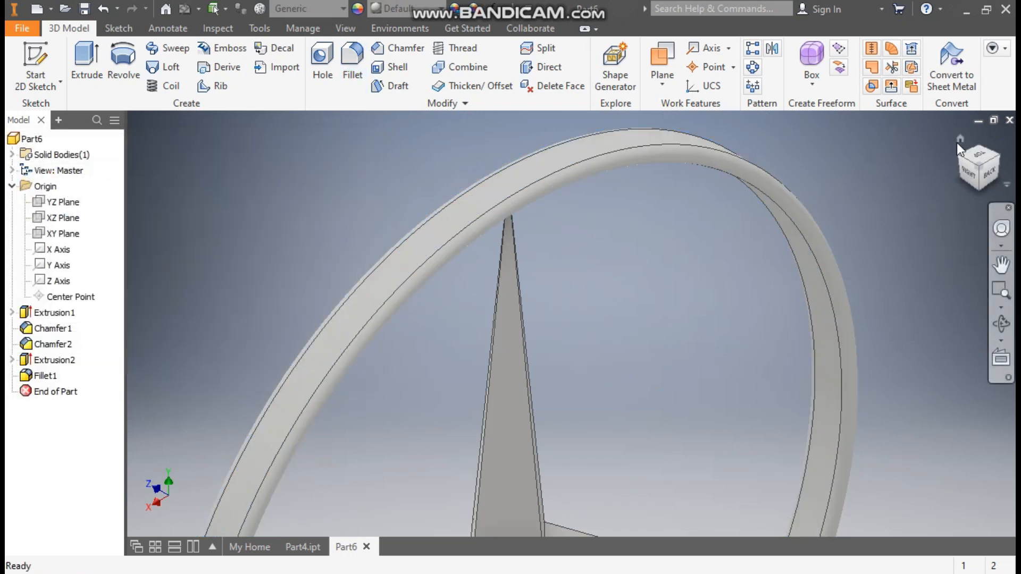
Step: Apply the Chrome - Polished appearance to the whole part and inspect the finished emblem from the front
{"action": "left_click", "coordinate": [957, 142]}
{"action": "middle_click_drag", "start_coordinate": [672, 293], "coordinate": [709, 296]}
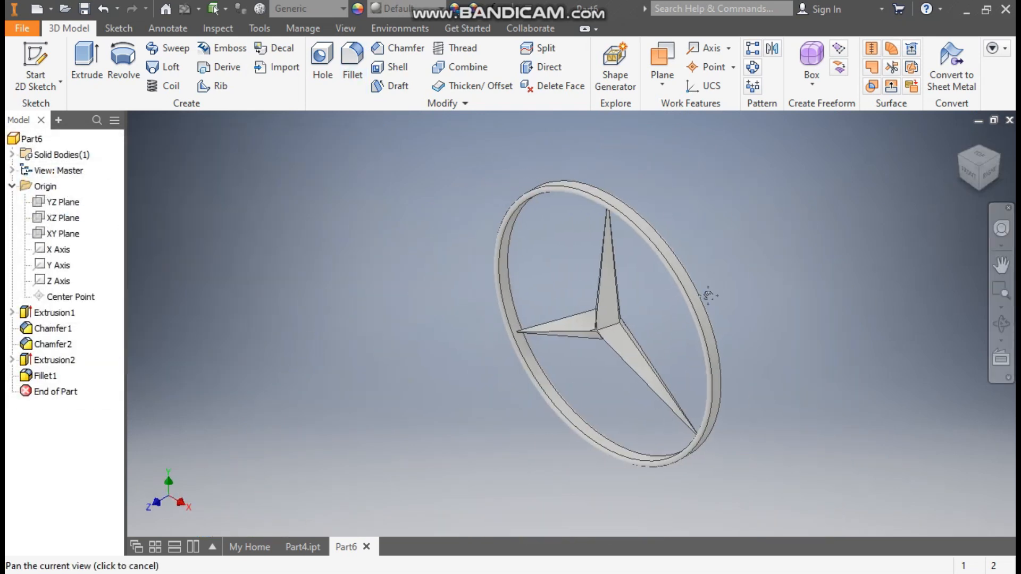
{"action": "left_click", "coordinate": [407, 8]}
{"action": "scroll", "coordinate": [442, 93], "scroll_direction": "up", "scroll_amount": 6}
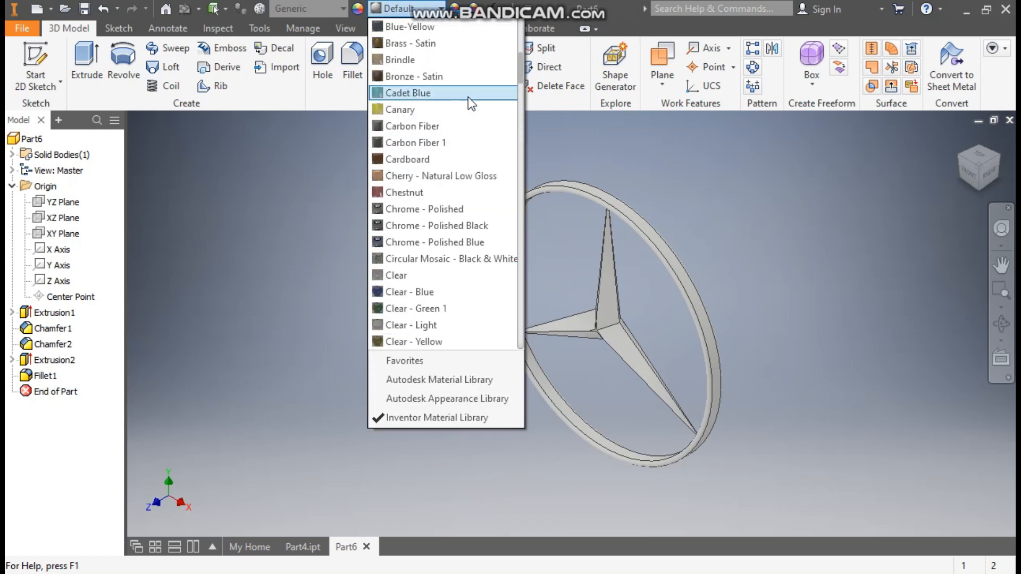
{"action": "left_click", "coordinate": [455, 210]}
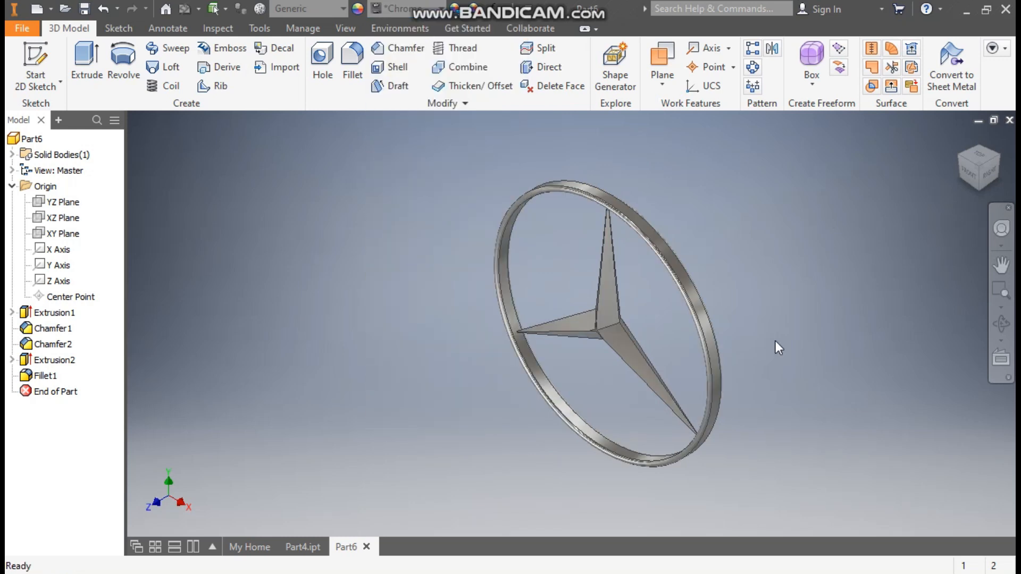
{"action": "left_click_drag", "start_coordinate": [752, 343], "coordinate": [752, 342], "text": "shift"}
{"action": "middle_click_drag", "start_coordinate": [752, 342], "coordinate": [785, 331], "text": "shift"}
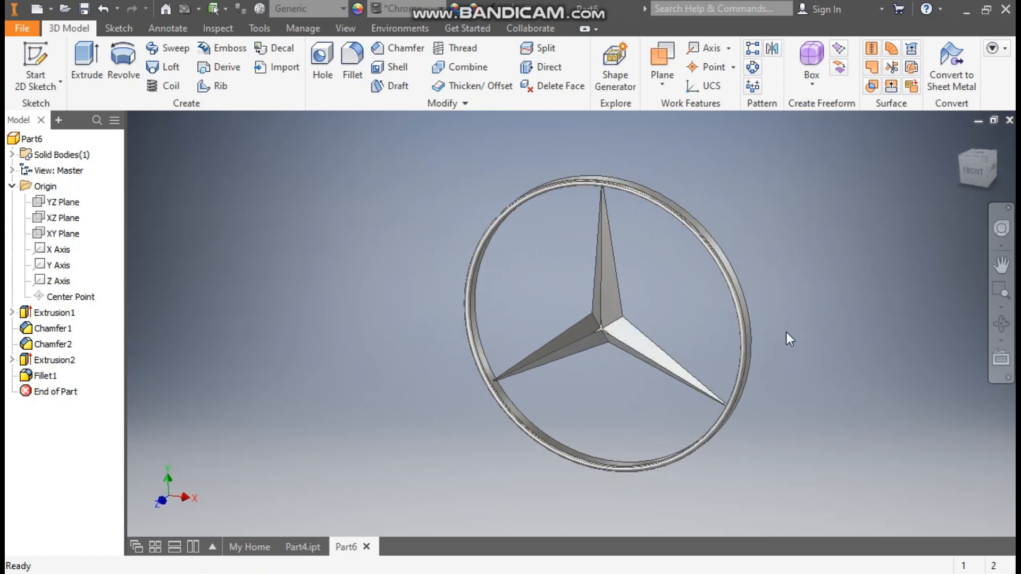